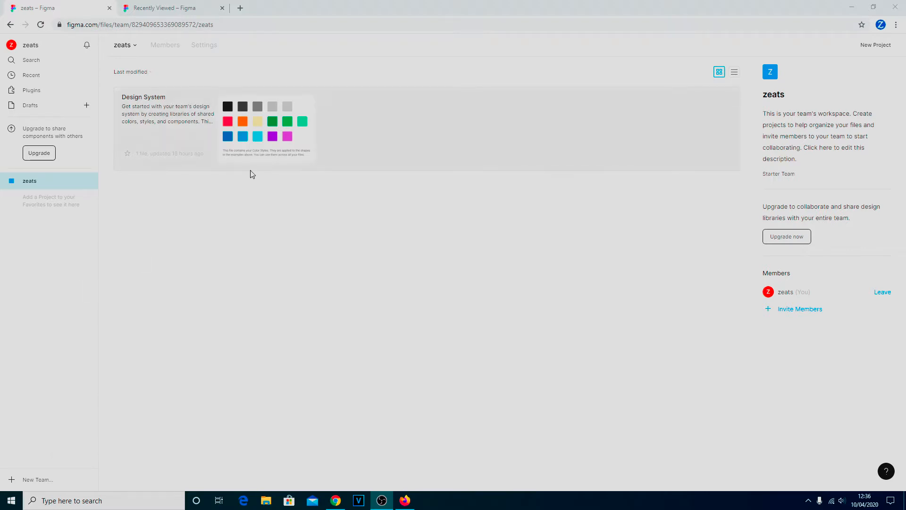
- Close the 'Recently Viewed – Figma' browser tab, leaving the zeats team page open
left_click(222, 8)
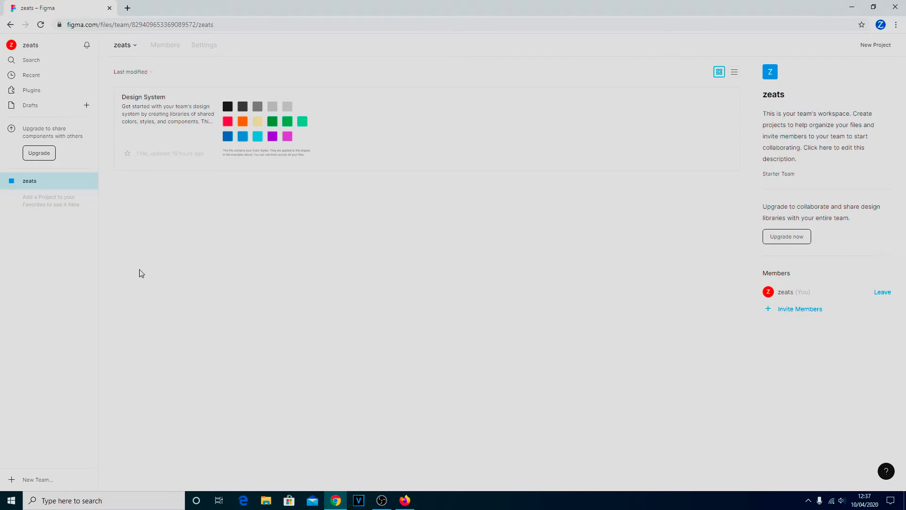
left_click(26, 107)
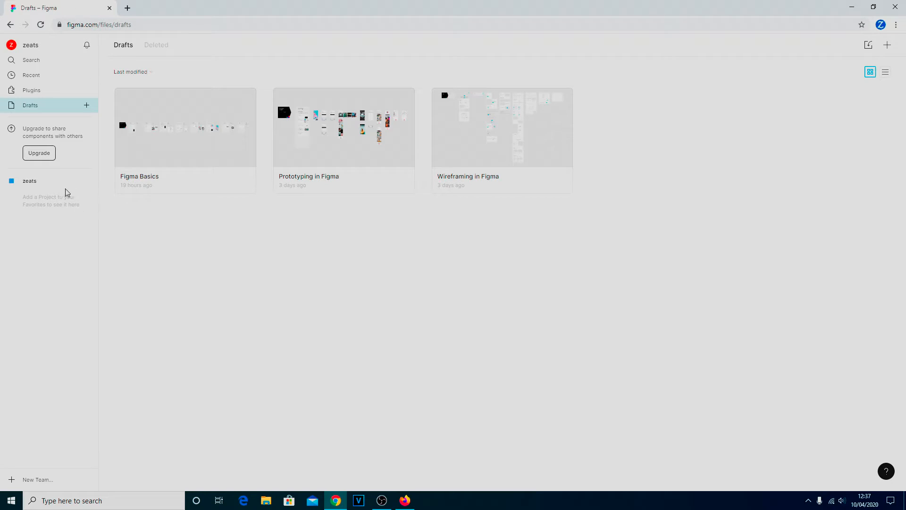
left_click(26, 181)
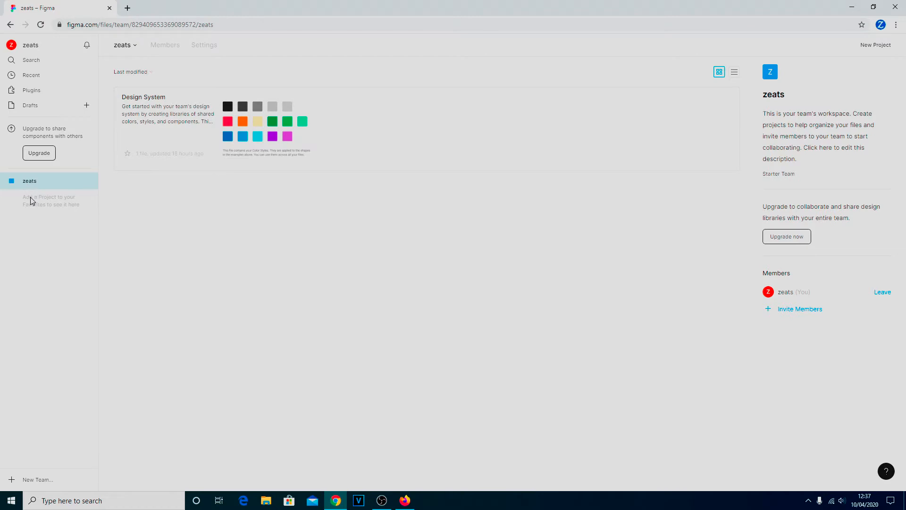
- Create a project named 'Look around', then star Design System as a favourite on the team page
left_click(876, 47)
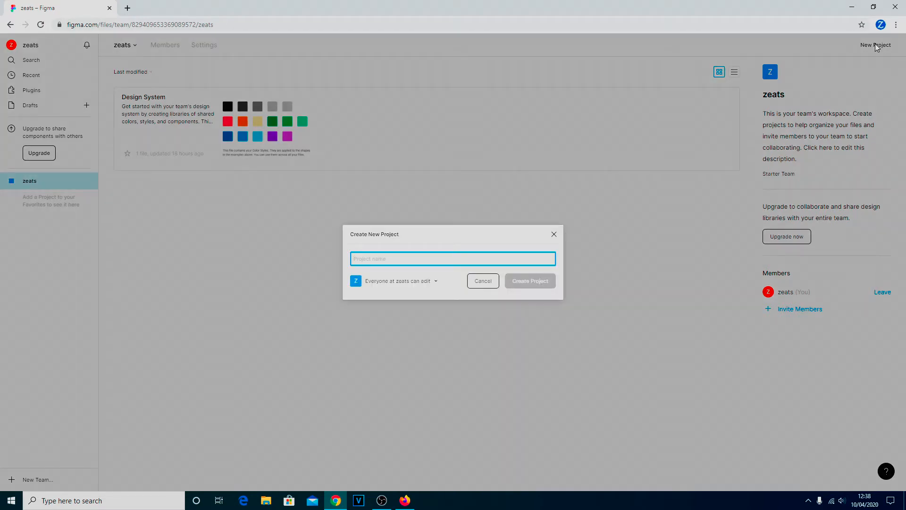
type("Lo")
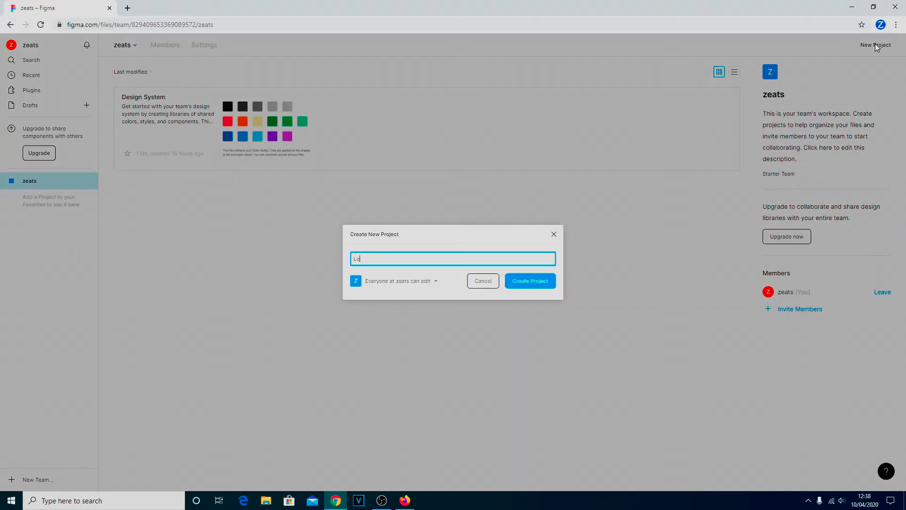
type("ok around")
left_click(532, 284)
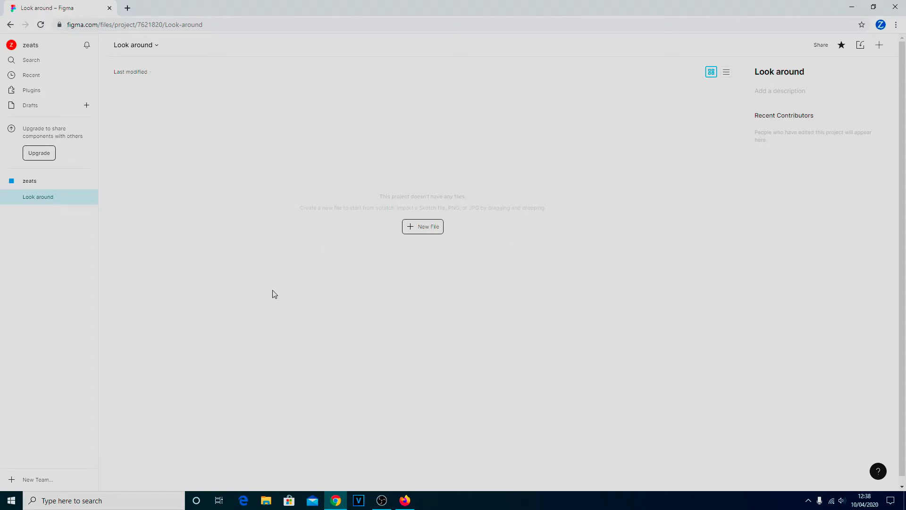
left_click(29, 183)
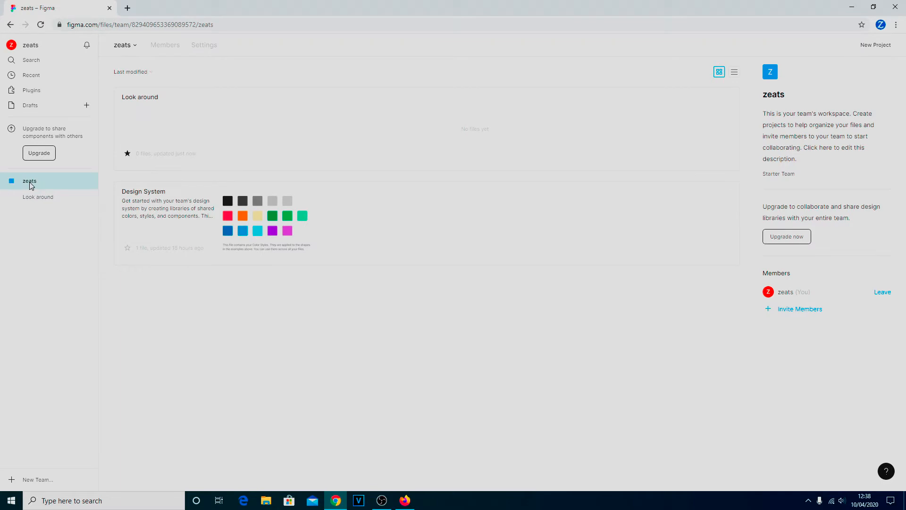
left_click(128, 248)
- Create another project named 'wildside'
left_click(878, 45)
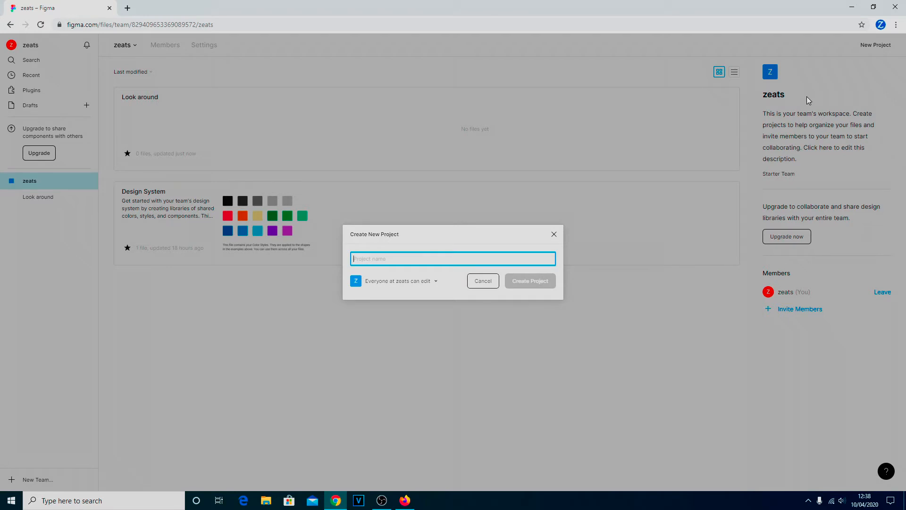
type("wildside")
key("Return")
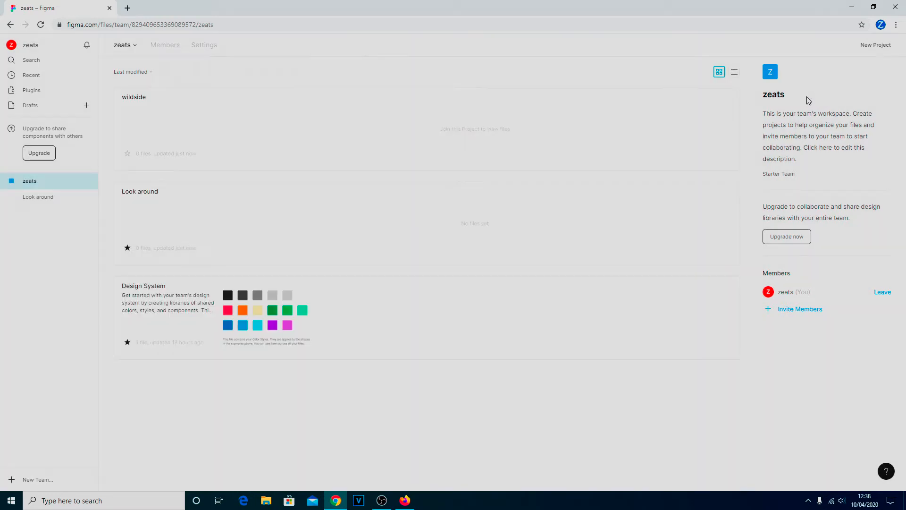
- Switch between the two new projects in the sidebar and settle on Look around
left_click(34, 196)
left_click(32, 213)
left_click(38, 198)
left_click(39, 213)
left_click(44, 196)
left_click(41, 212)
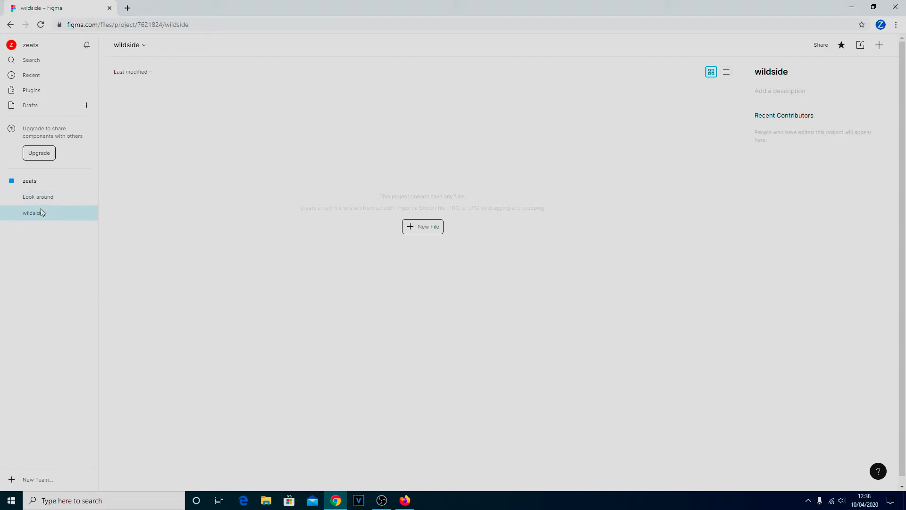
left_click(42, 200)
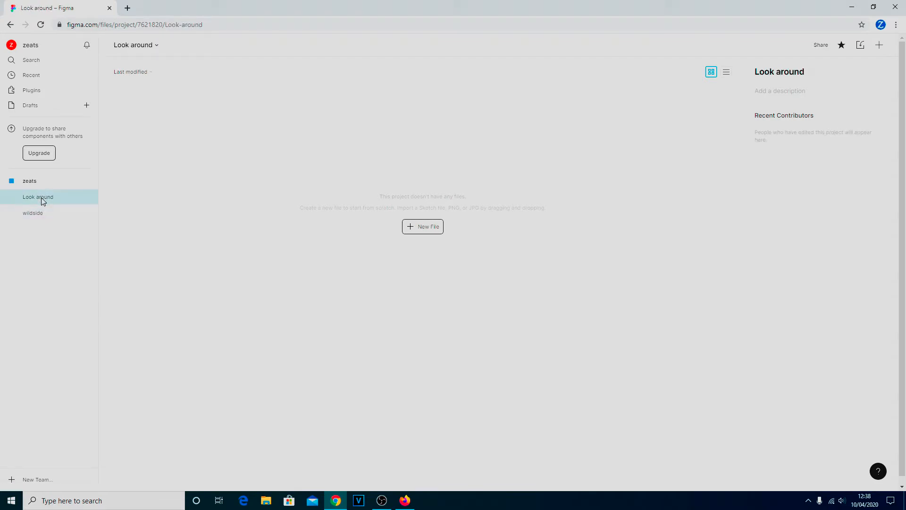
- Create a new blank design file in the Look around project
left_click(431, 229)
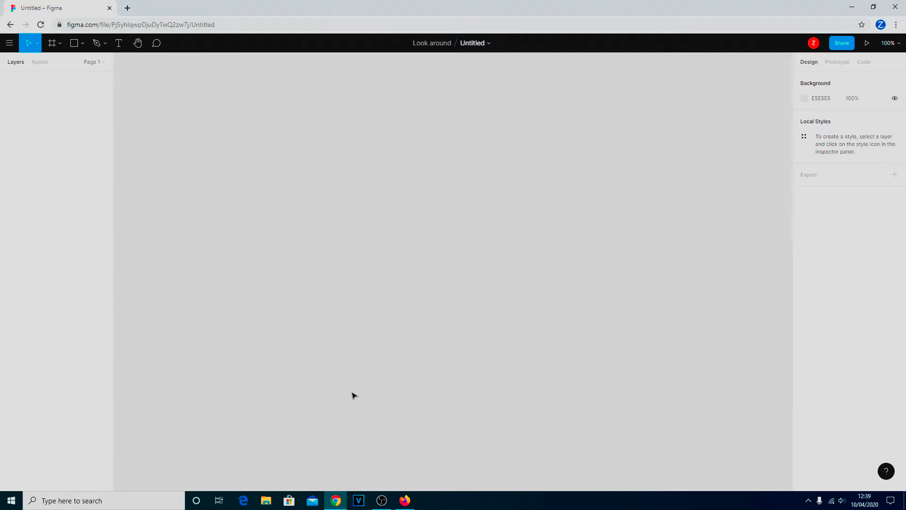
- Choose the Frame tool and expand the Desktop presets after checking the Phone and Tablet groups
left_click(60, 43)
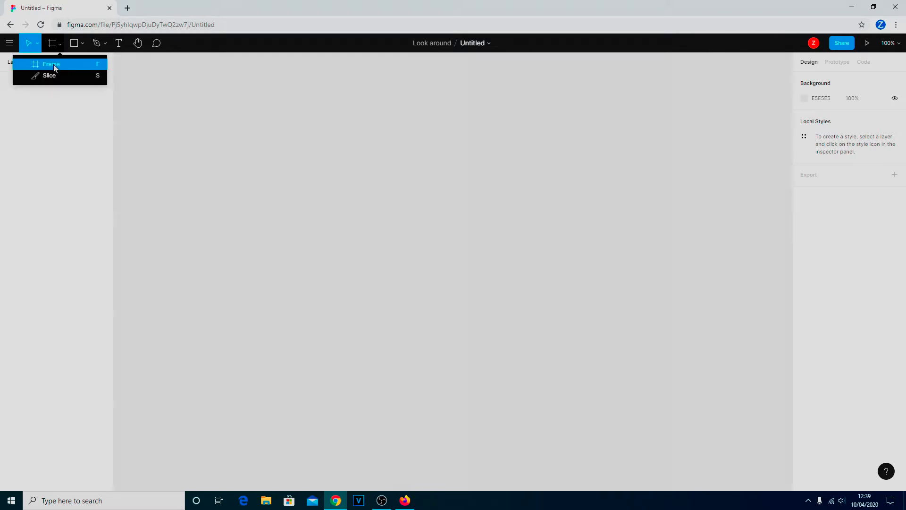
left_click(53, 64)
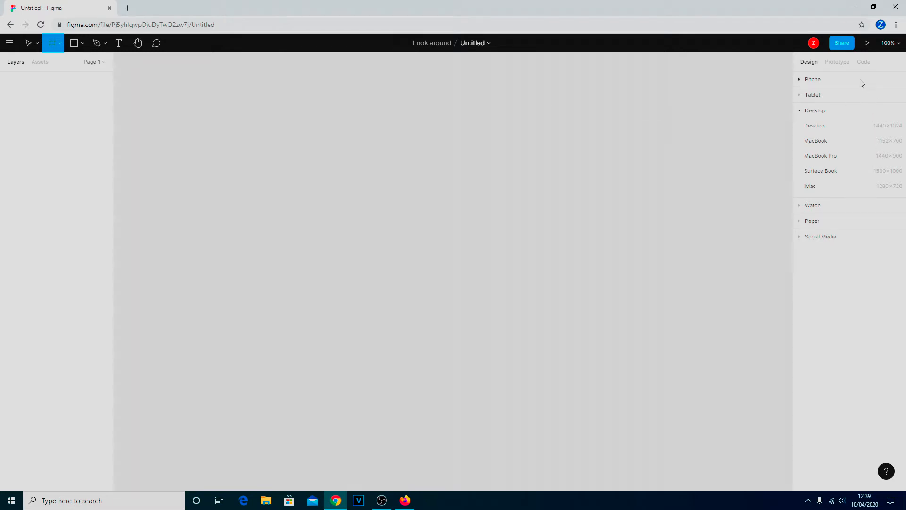
left_click(814, 81)
left_click(815, 82)
left_click(818, 95)
left_click(819, 96)
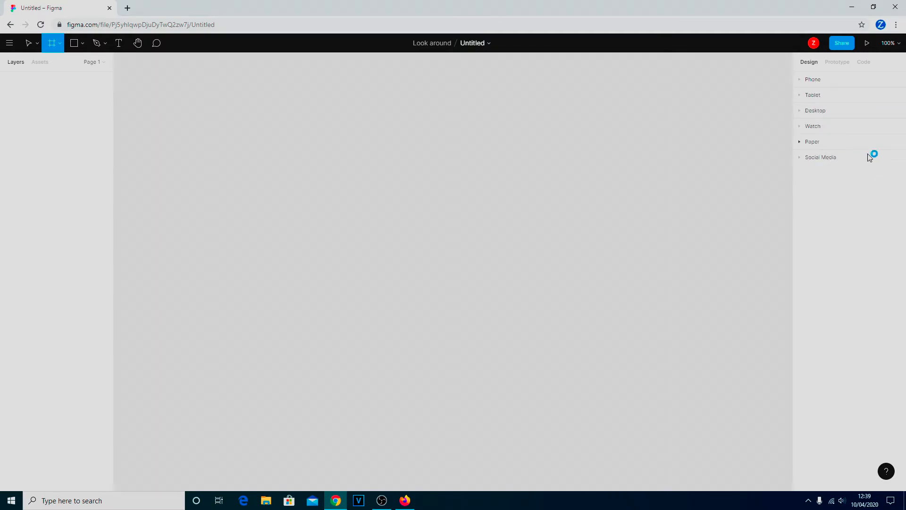
left_click(826, 112)
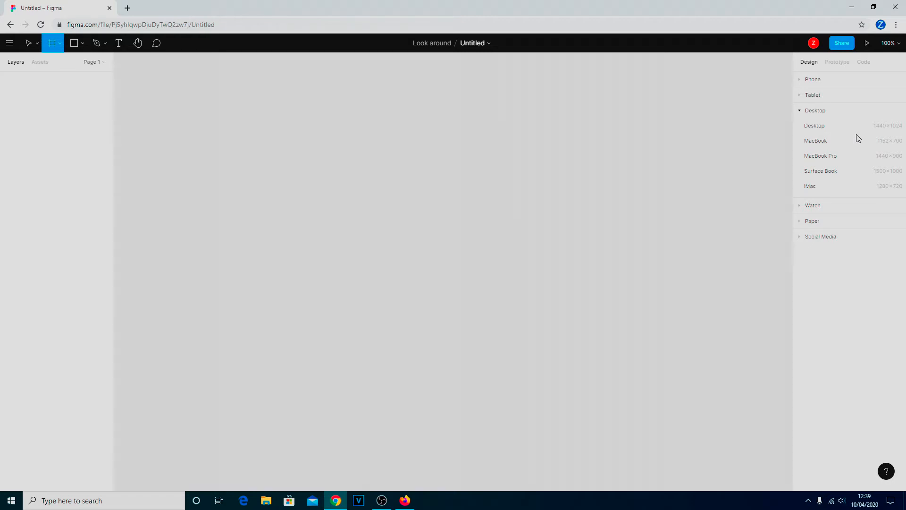
- Insert the 1440×1024 Desktop preset frame and set its fill to blue 4367C6
left_click(819, 132)
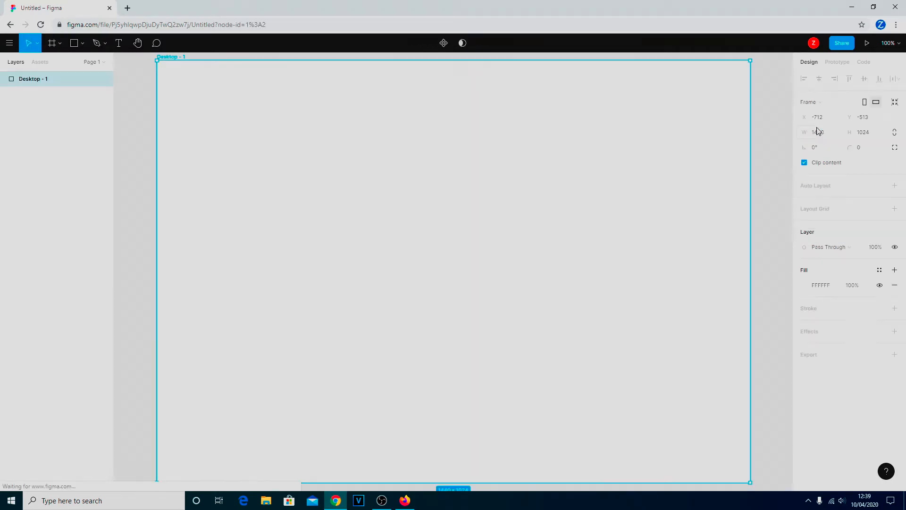
left_click(804, 286)
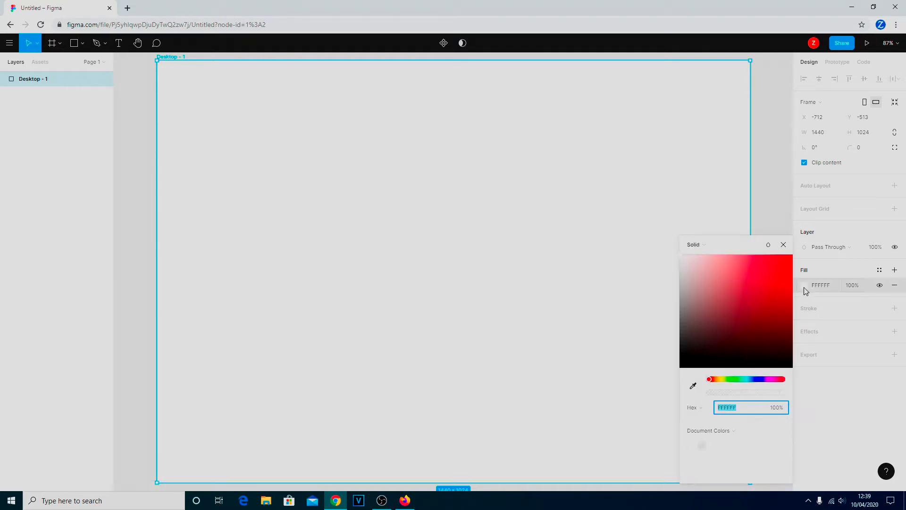
left_click(755, 379)
left_click_drag(773, 301, 756, 283)
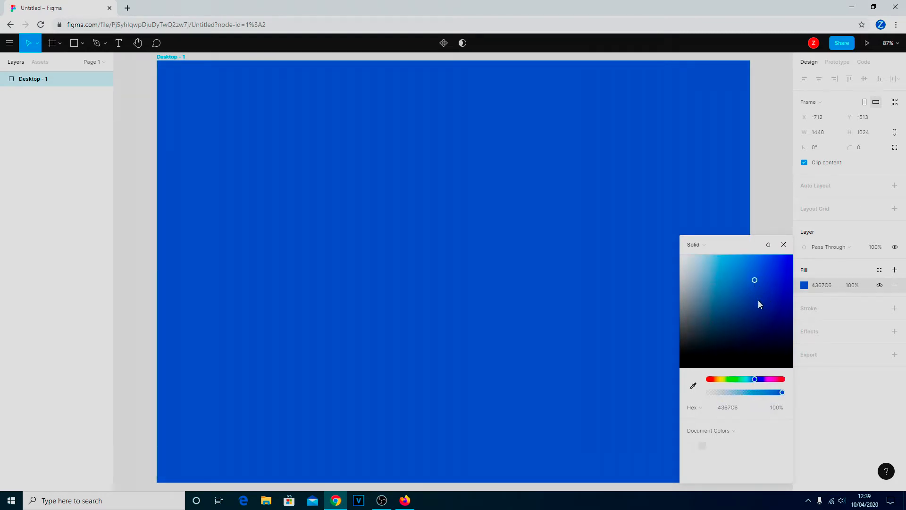
left_click(784, 245)
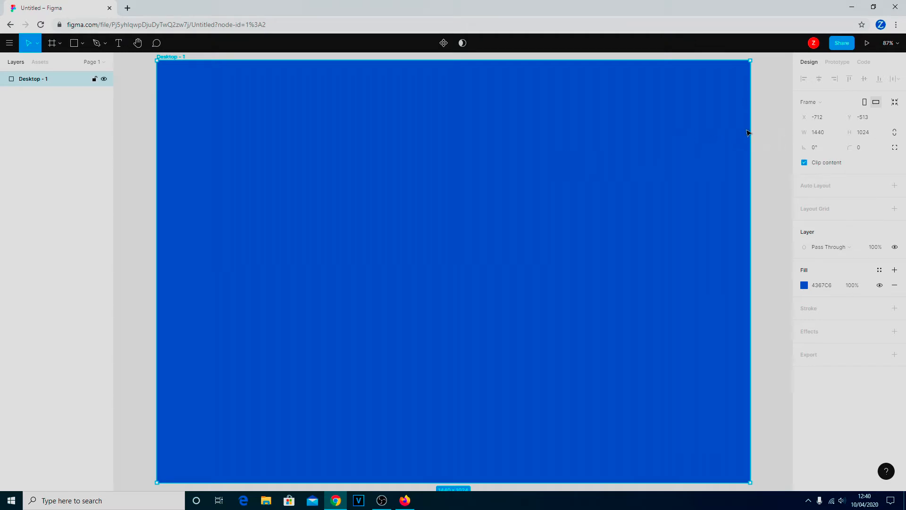
- Position Desktop - 1 at X 0, Y 0 and pan the canvas to show the frame
left_click(820, 121)
type("0")
key("Tab")
type("0")
key("Return")
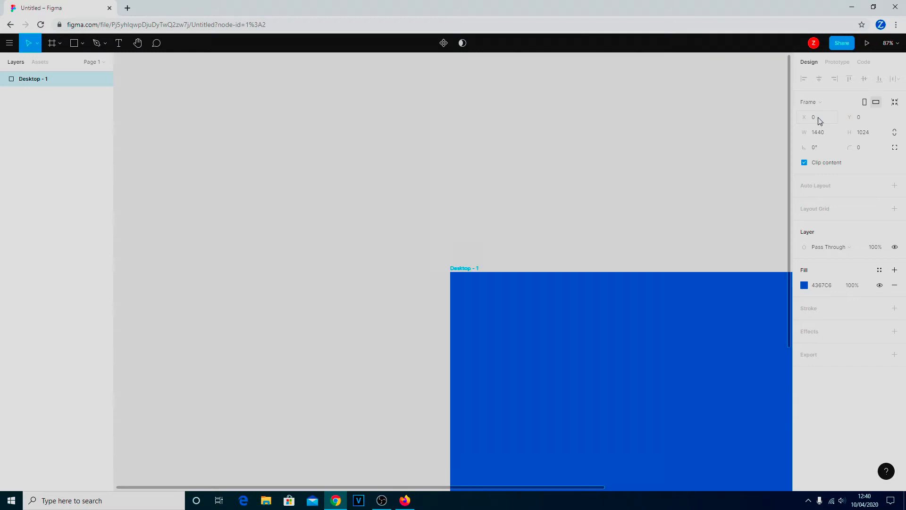
scroll(548, 203, "down", 5)
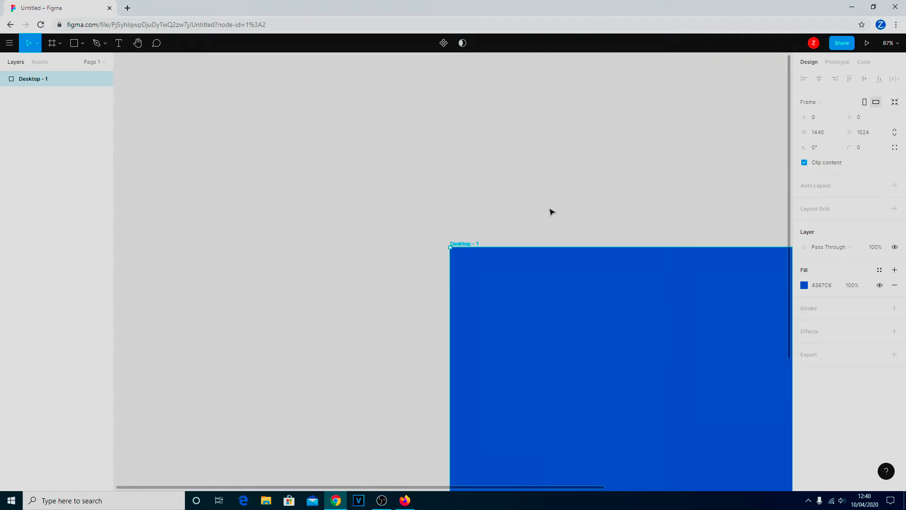
scroll(555, 214, "up", 2)
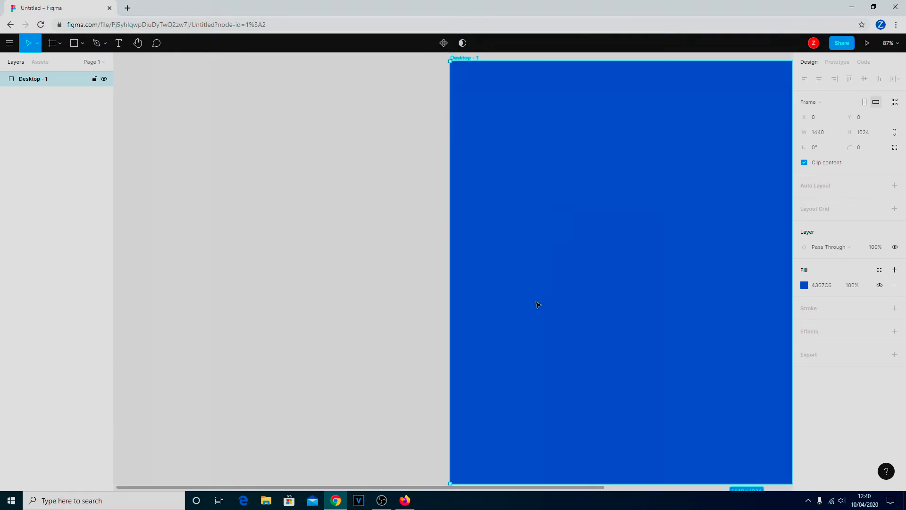
left_click_drag(323, 487, 508, 474)
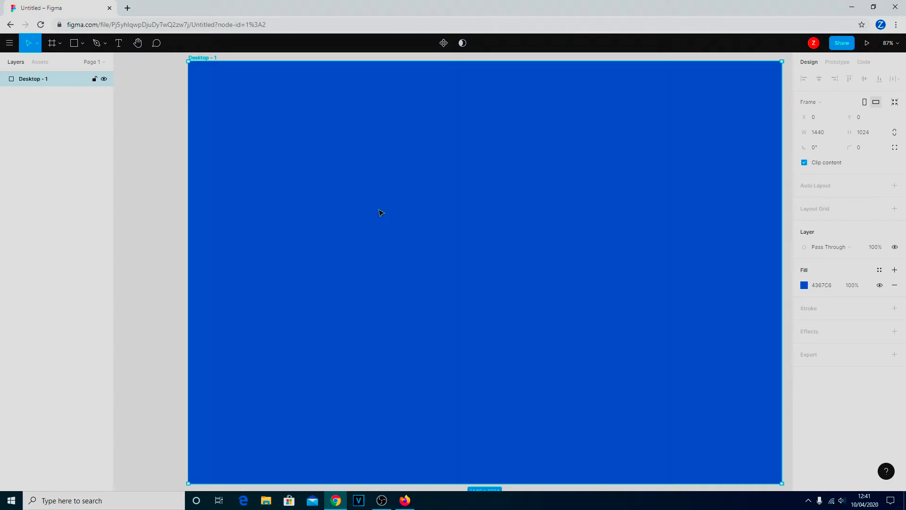
- Preview the blue Desktop - 1 frame in a presentation tab, then go back to the editor tab
left_click(867, 45)
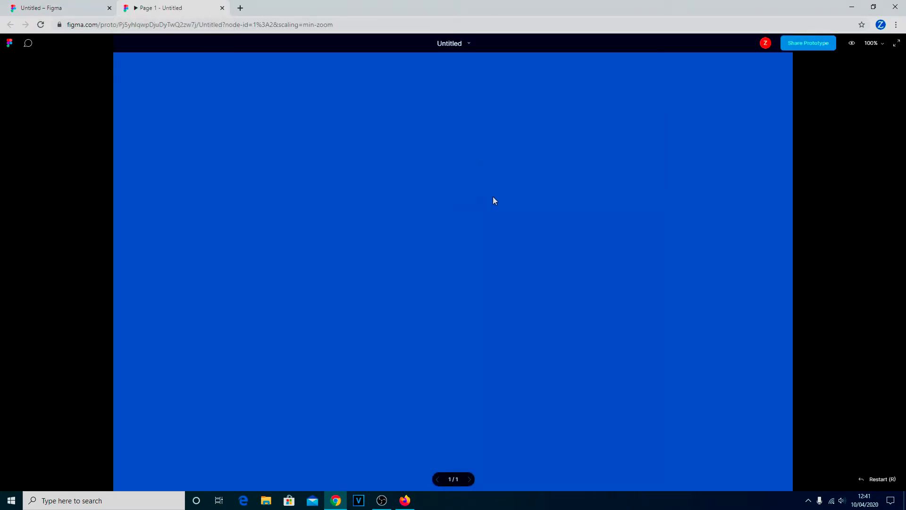
left_click(59, 10)
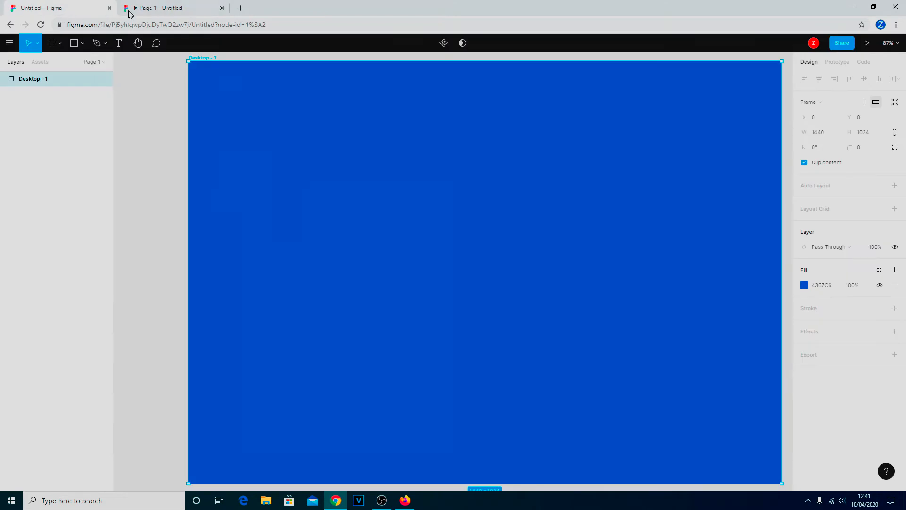
- Draw a grey 375×319 rectangle at X 266, Y 218 in the frame and view it in the prototype tab
left_click(84, 44)
left_click(80, 66)
mouse_move(298, 151)
left_mouse_down()
mouse_move(423, 268)
mouse_move(452, 282)
left_mouse_up()
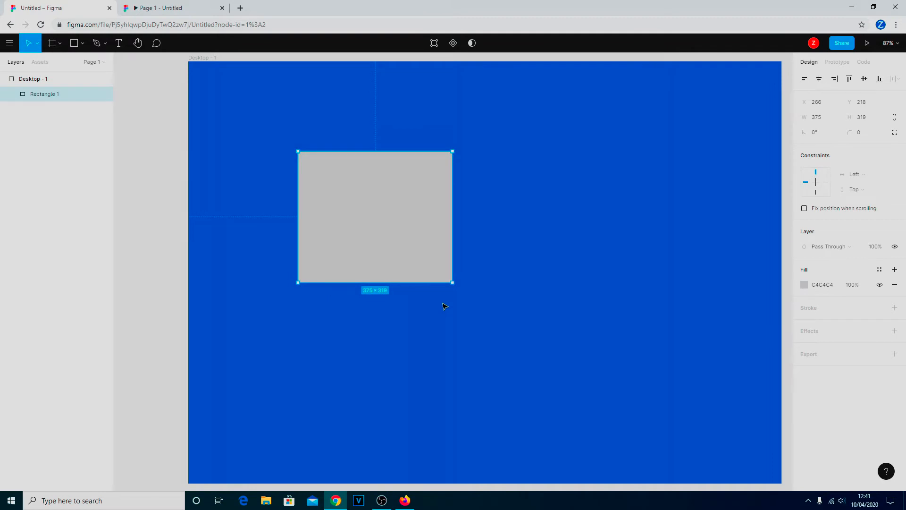
left_click(157, 11)
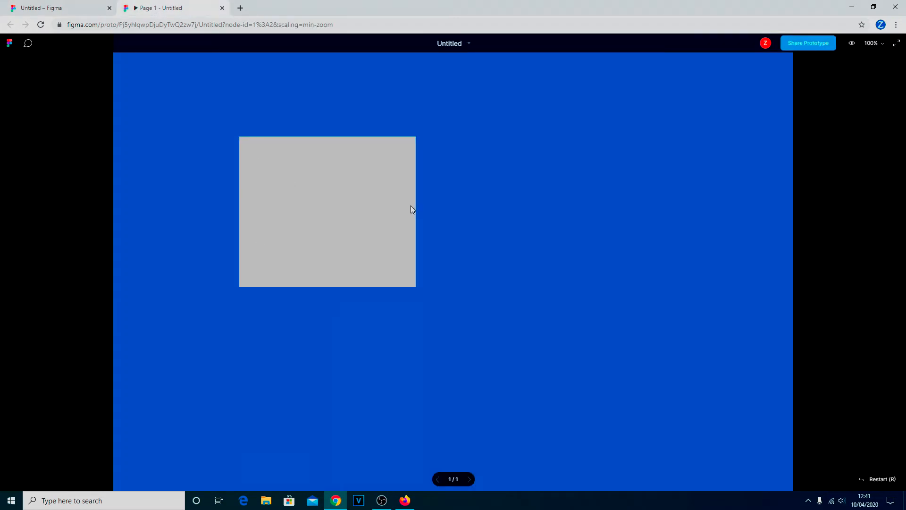
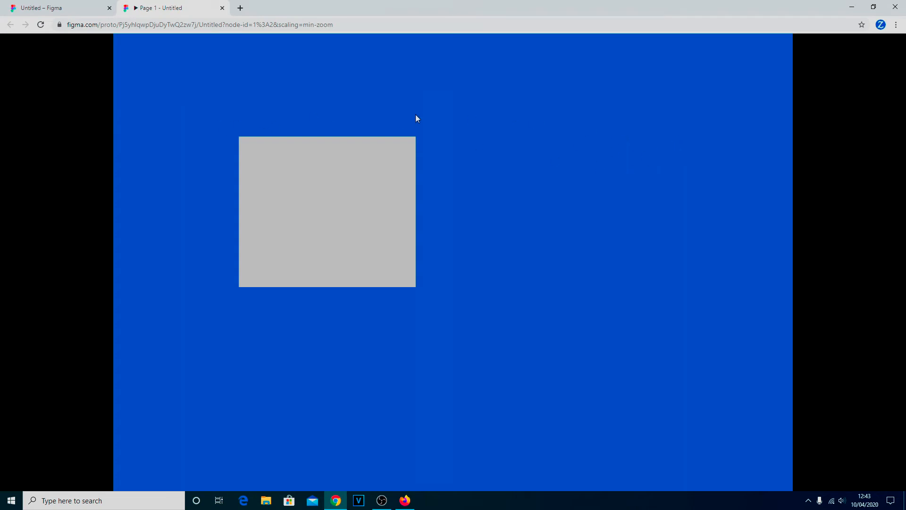
- Switch back to the Untitled – Figma editor tab showing the blue Desktop frame
left_click(69, 10)
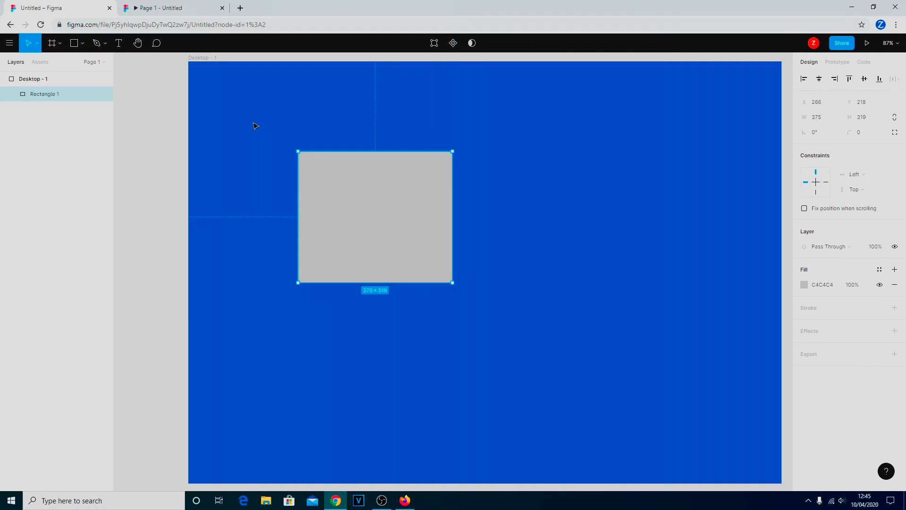
- Drag the grey rectangle toward the frame's top-left and select the Desktop - 1 frame
left_click_drag(380, 203, 278, 148)
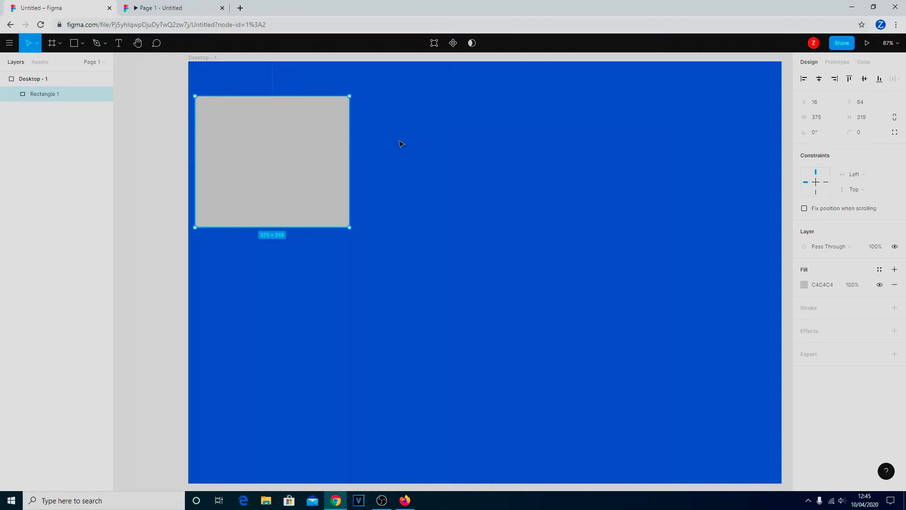
left_click(32, 85)
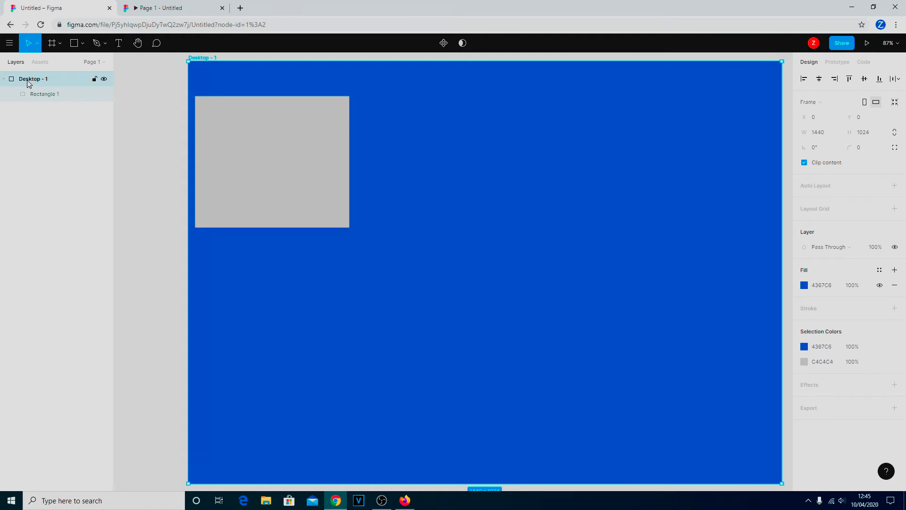
right_click(29, 80)
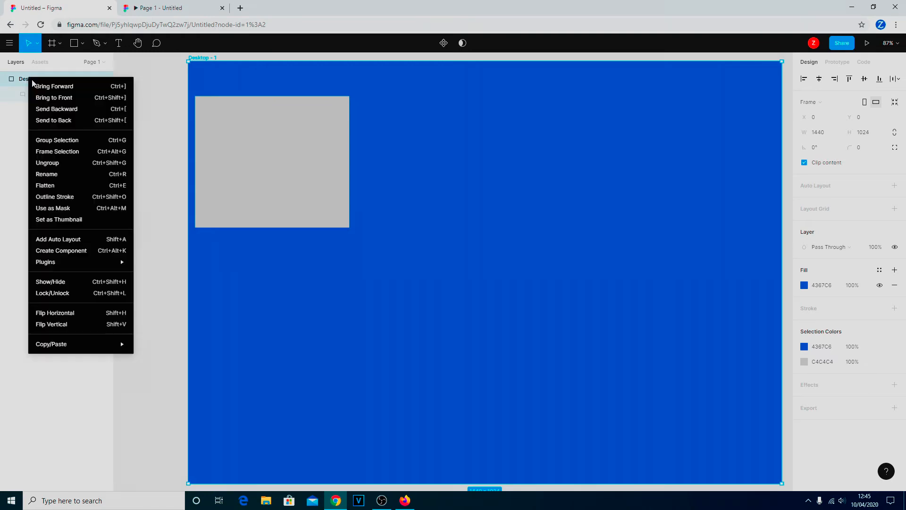
left_click(10, 155)
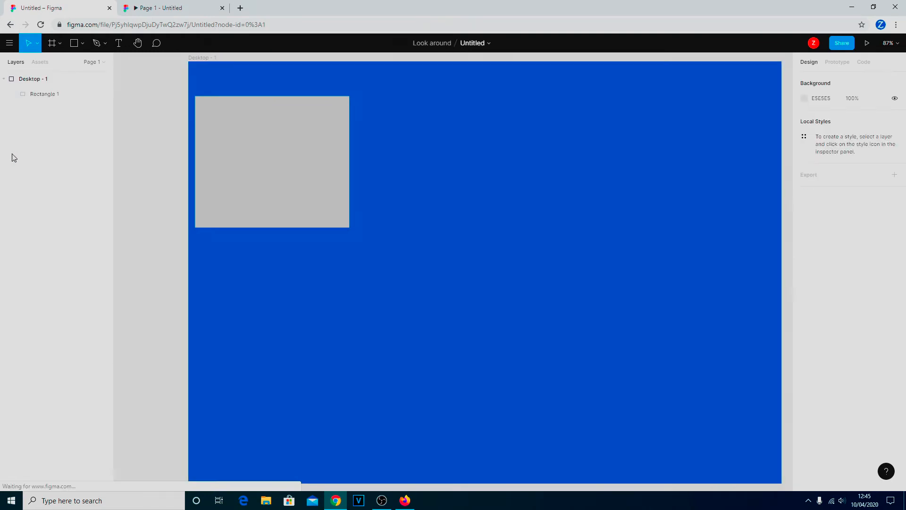
left_click(47, 83)
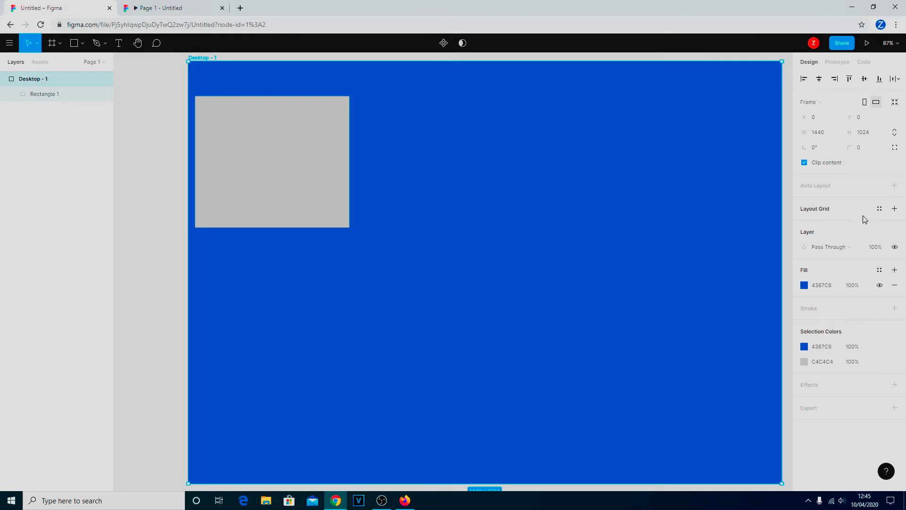
- Add a red FF0000 layout grid to Desktop - 1 at 62% opacity with size 50
left_click(895, 210)
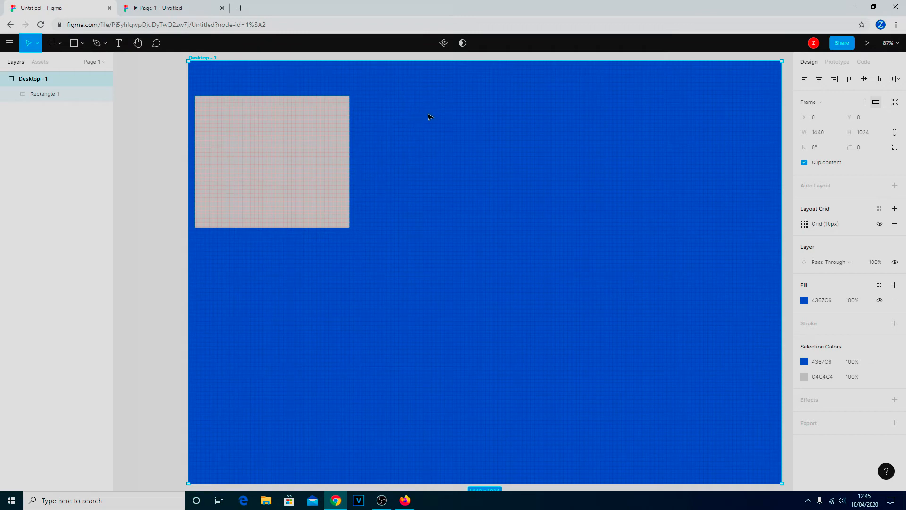
left_click(804, 225)
left_click(750, 263)
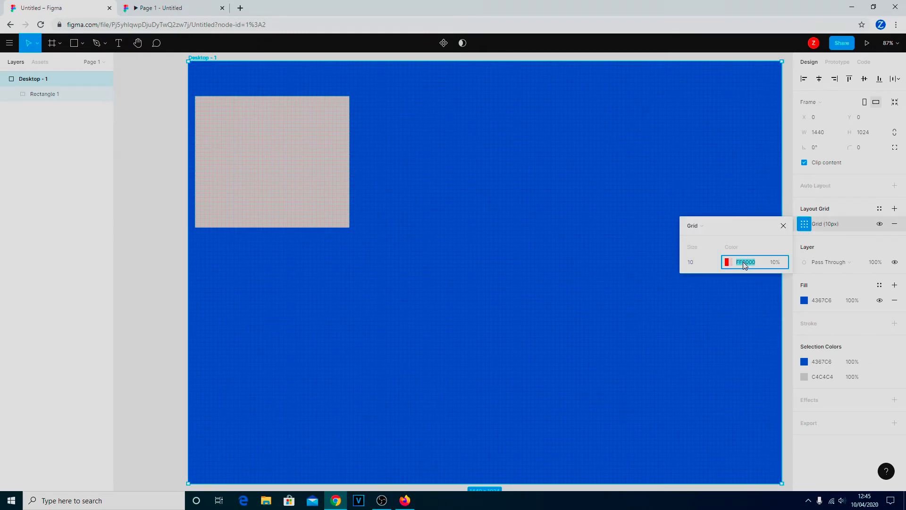
left_click(728, 262)
left_click_drag(604, 392, 643, 397)
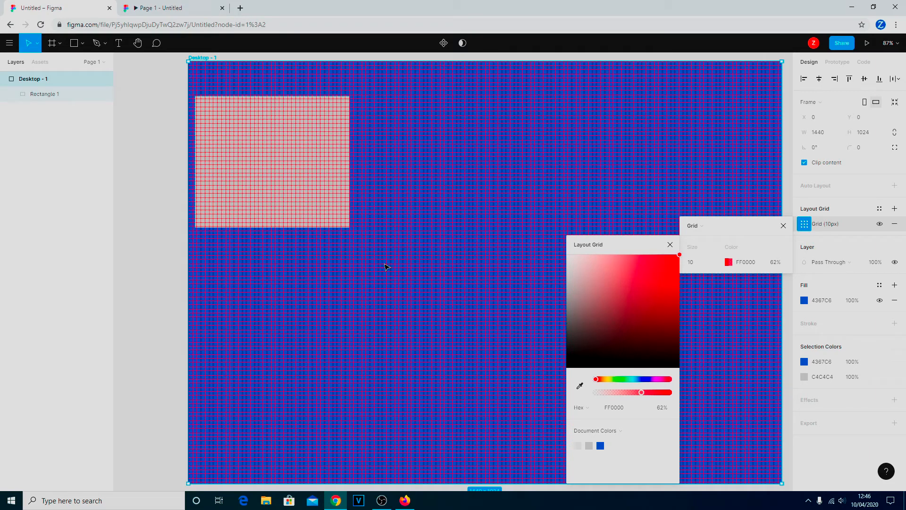
left_click(702, 266)
type("50")
key("Return")
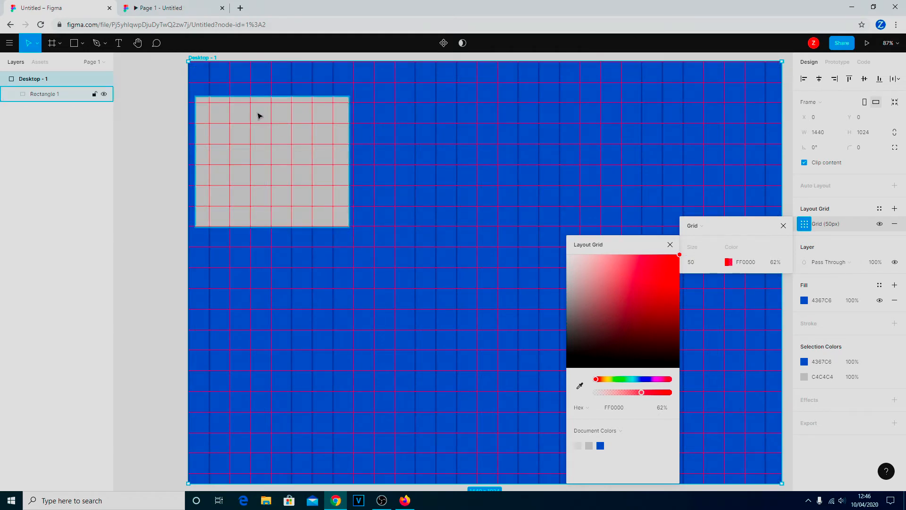
- Undo an accidental frame move and lock the Desktop - 1 frame
left_click_drag(259, 117, 264, 112)
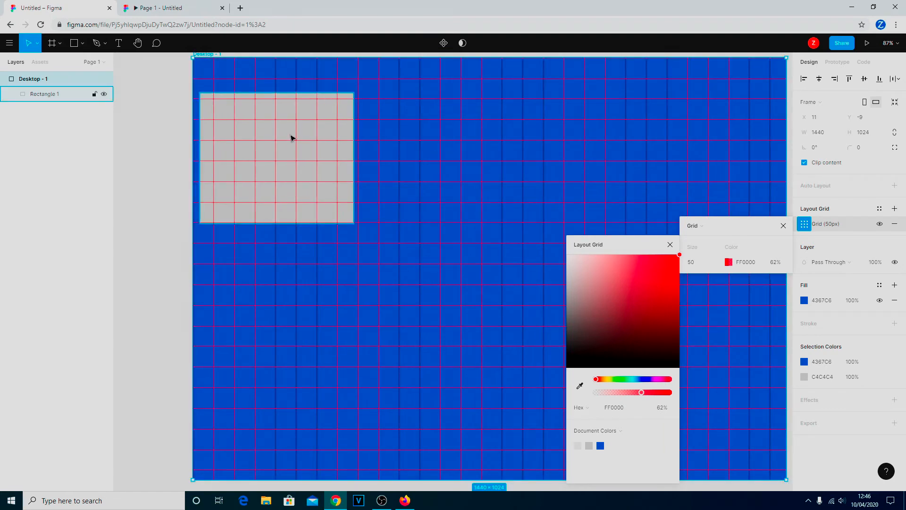
key("ctrl+z")
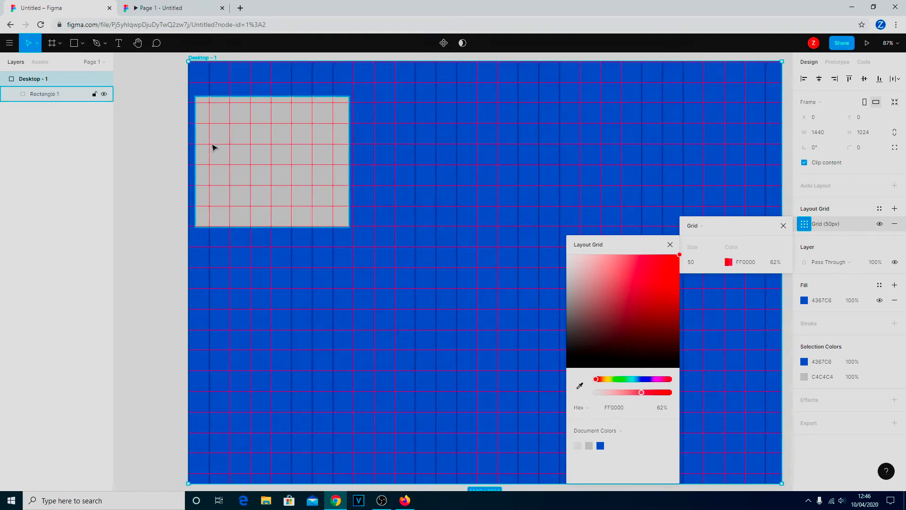
left_click(94, 80)
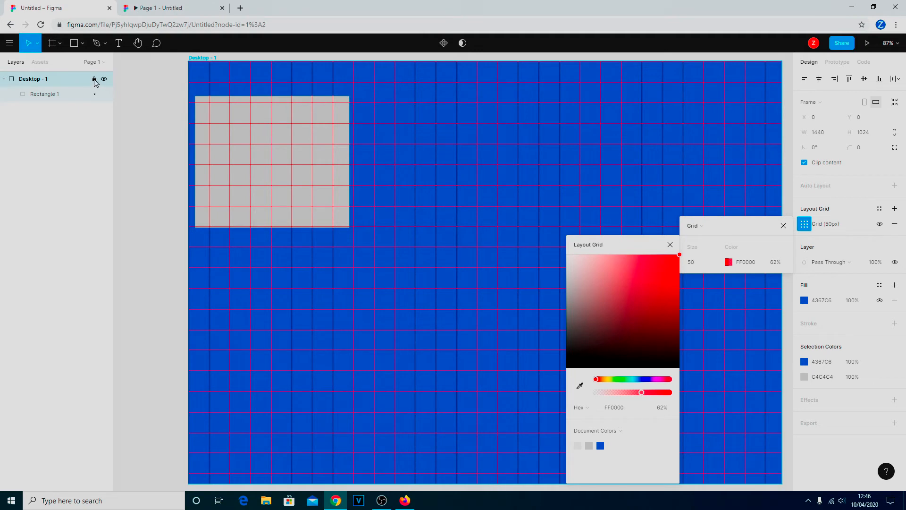
- Snap Rectangle 1 to X 50, Y 50 on the grid and resize it to 350×300
left_click(271, 144)
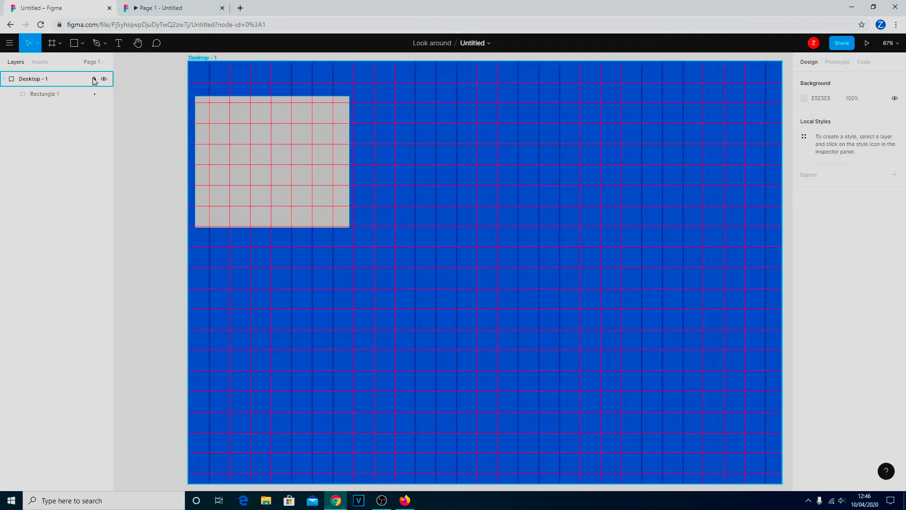
left_click(70, 94)
left_click(290, 148)
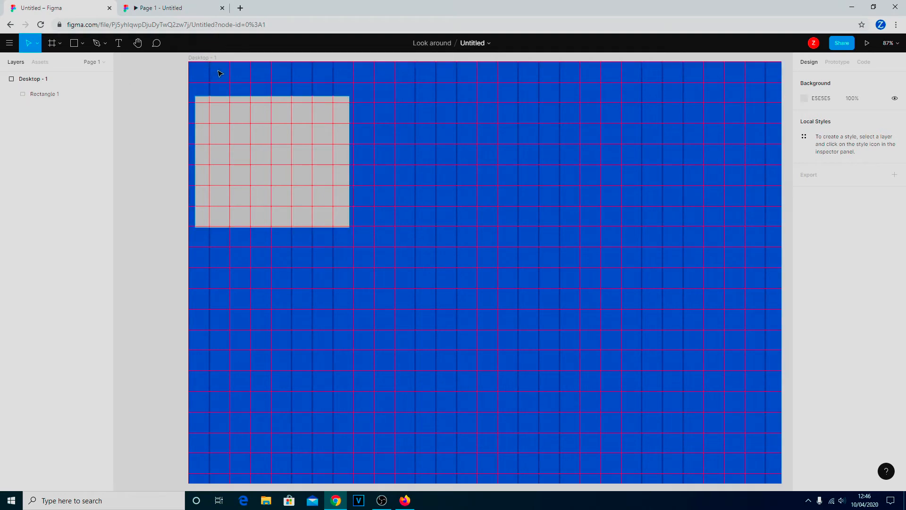
left_click(34, 97)
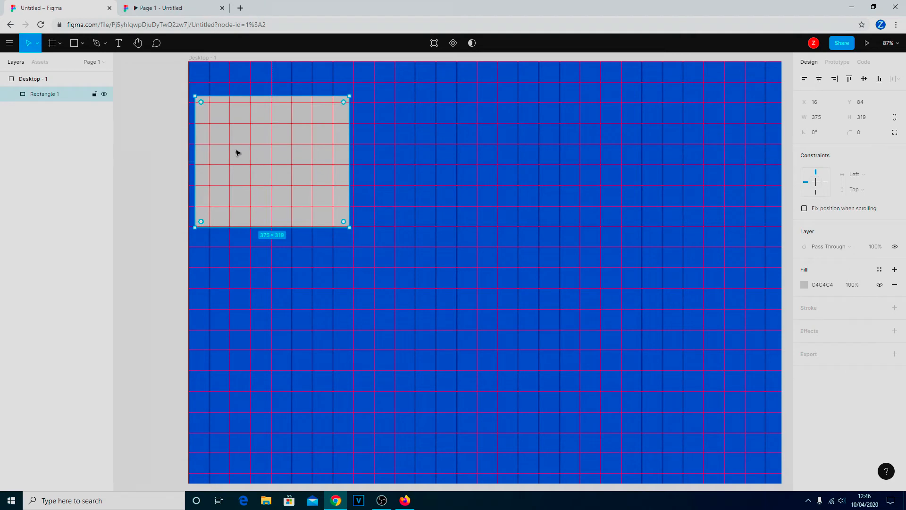
left_click_drag(304, 140, 316, 124)
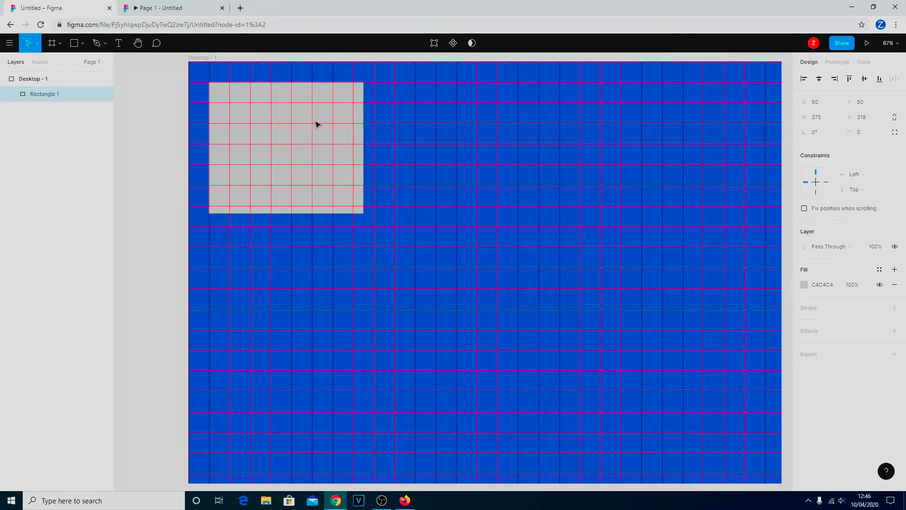
left_click_drag(364, 213, 354, 207)
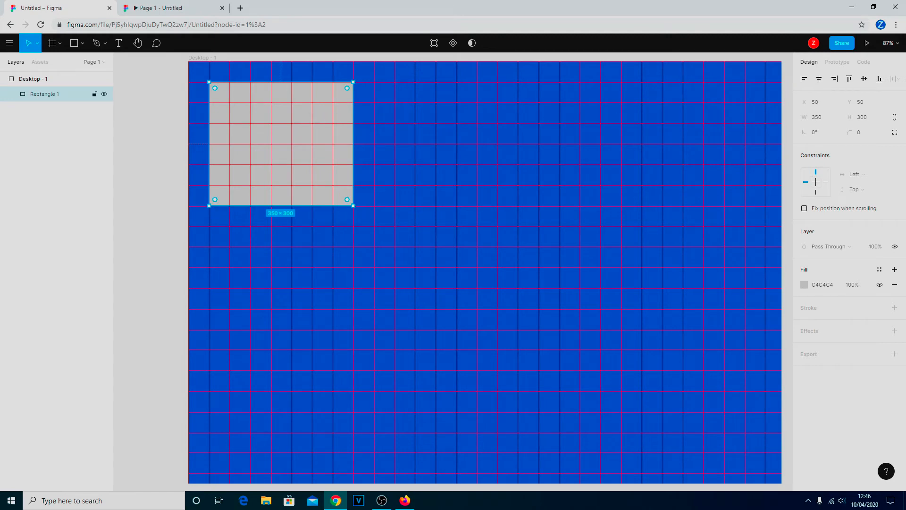
- Draw a 200×150 Rectangle 2 on the top row right of the first rectangle
left_click(86, 41)
left_click(81, 63)
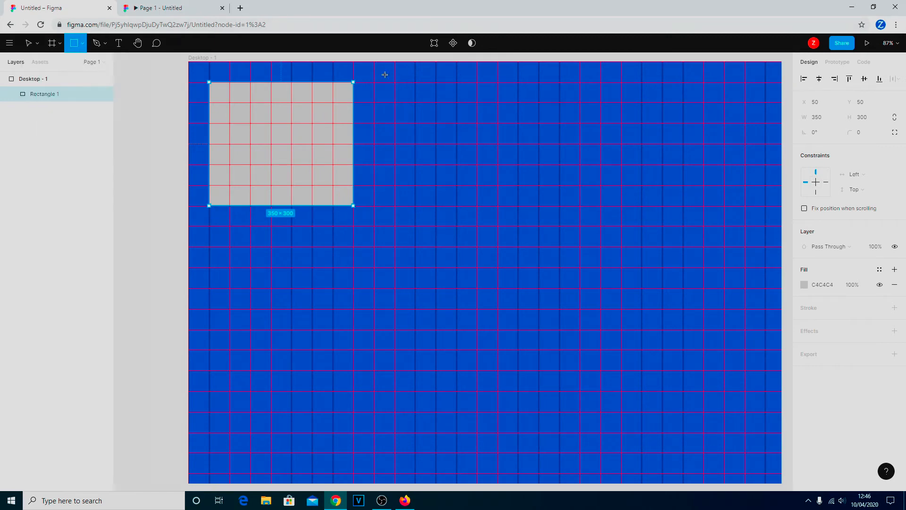
left_click_drag(382, 108, 545, 227)
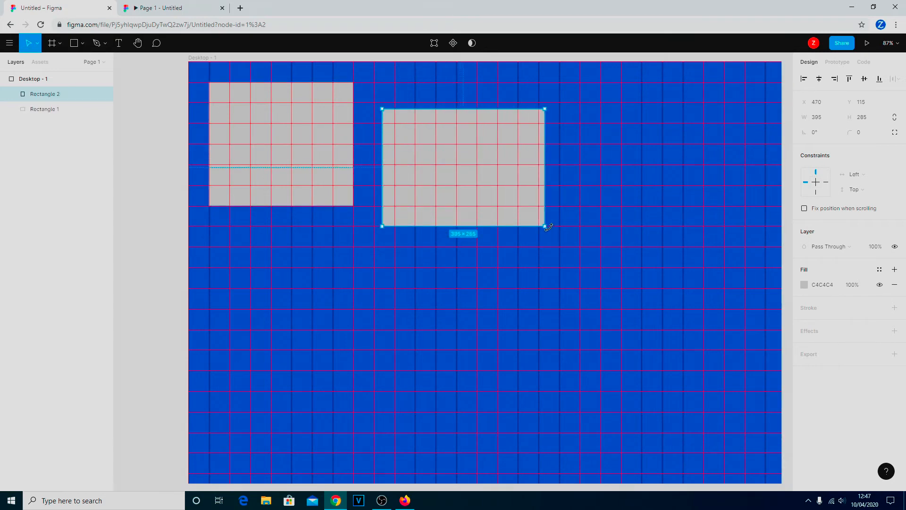
left_click_drag(467, 162, 458, 136)
left_click_drag(536, 199, 457, 145)
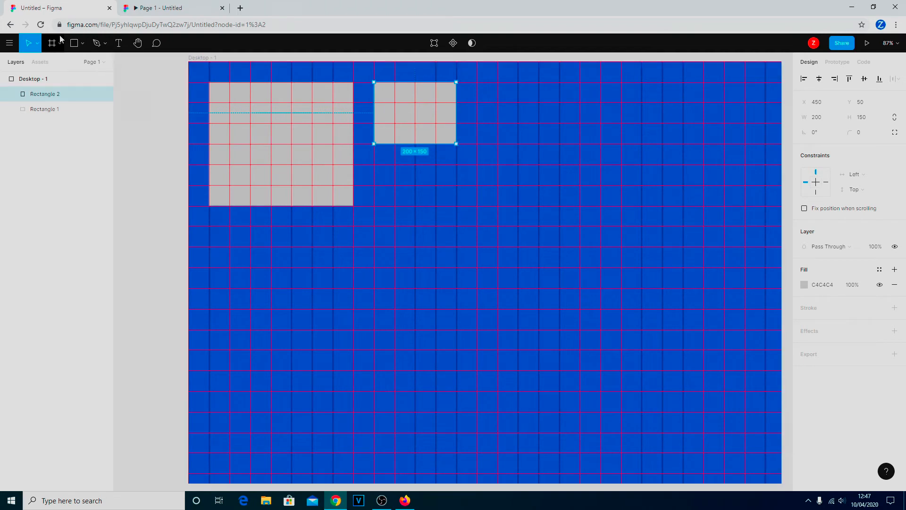
- Draw a 200×100 Rectangle 3 at X 450, Y 250 below Rectangle 2
left_click(82, 43)
left_click(72, 64)
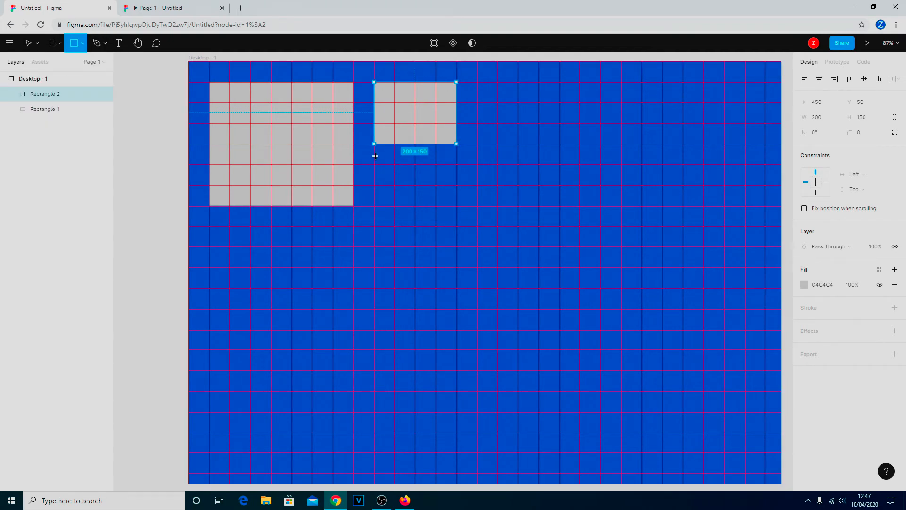
mouse_move(377, 165)
left_mouse_down()
mouse_move(396, 192)
mouse_move(455, 203)
left_mouse_up()
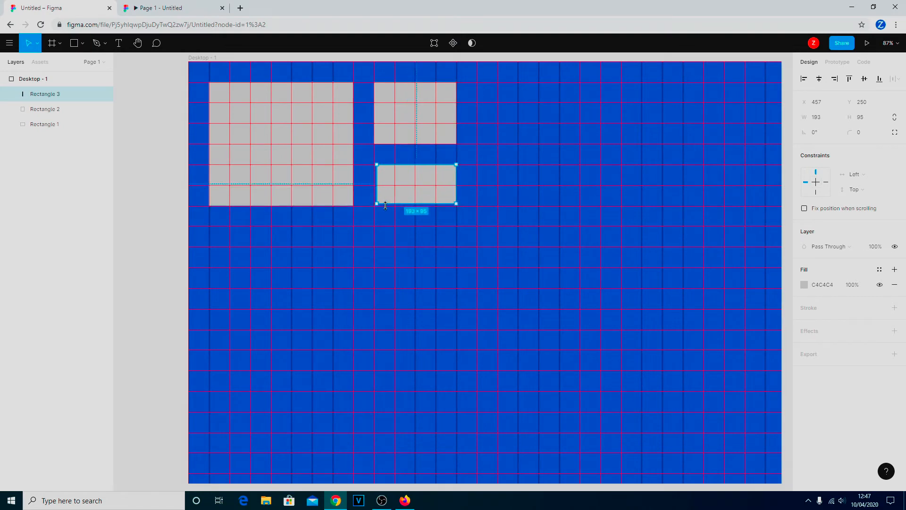
left_click_drag(377, 204, 375, 205)
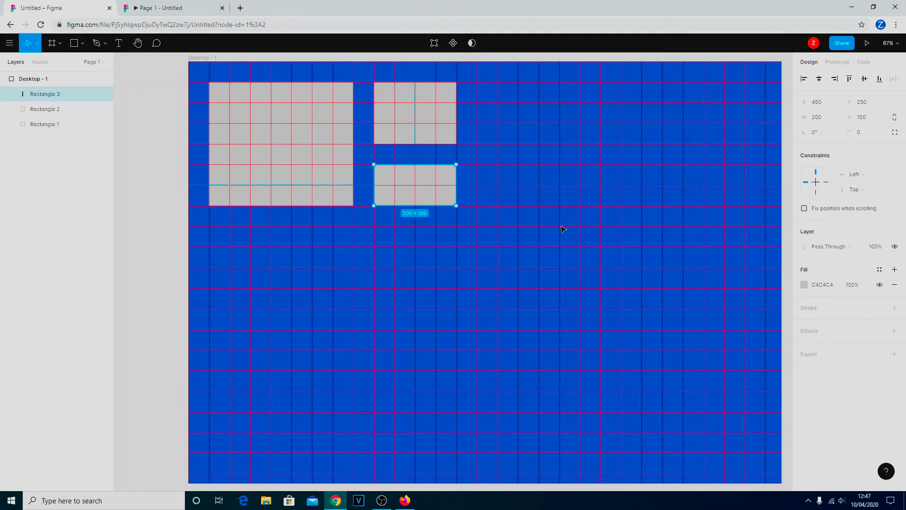
- Change Desktop - 1's layout grid type to Columns: 5 stretch columns, gutter 20, margin 0
left_click(33, 79)
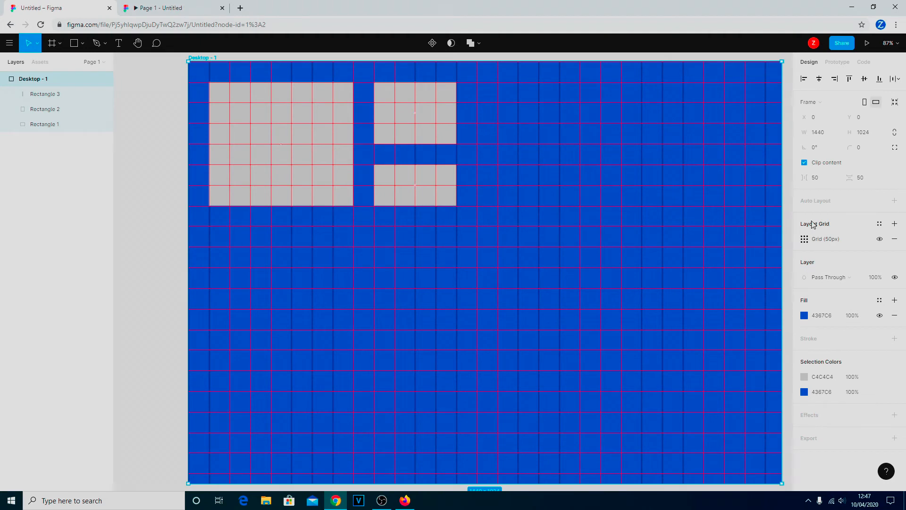
left_click(805, 240)
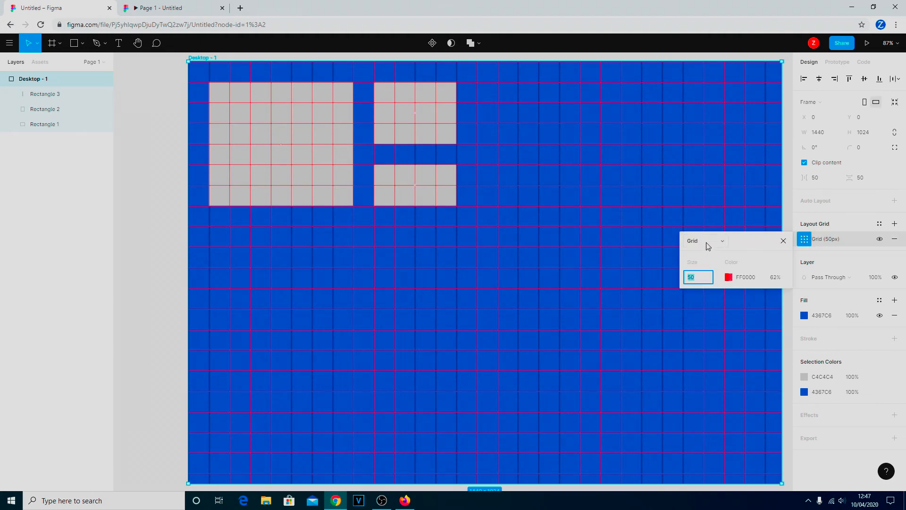
left_click(723, 241)
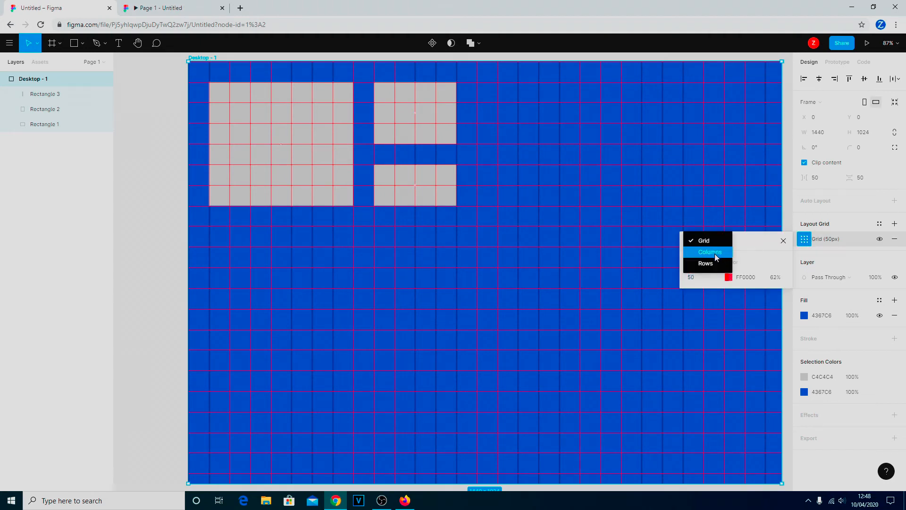
left_click(715, 254)
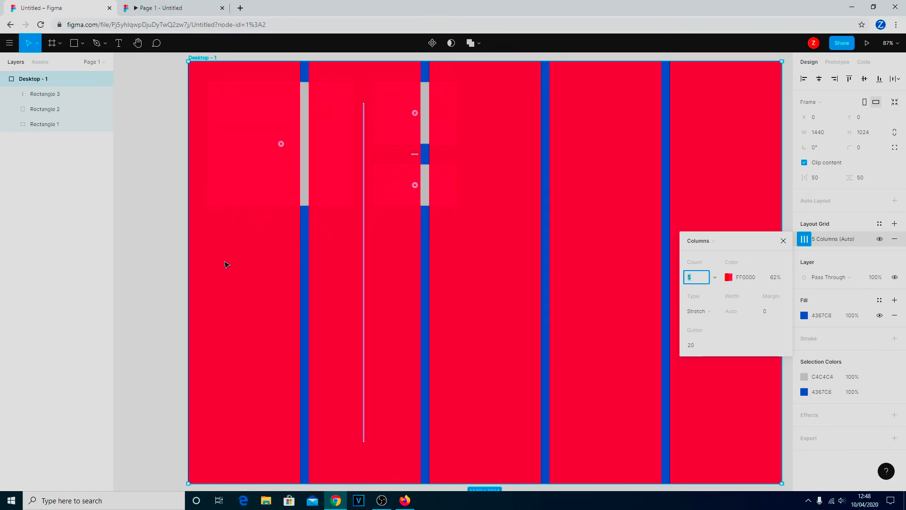
- Undo an accidental frame move and close the column grid settings
left_click_drag(267, 129, 259, 127)
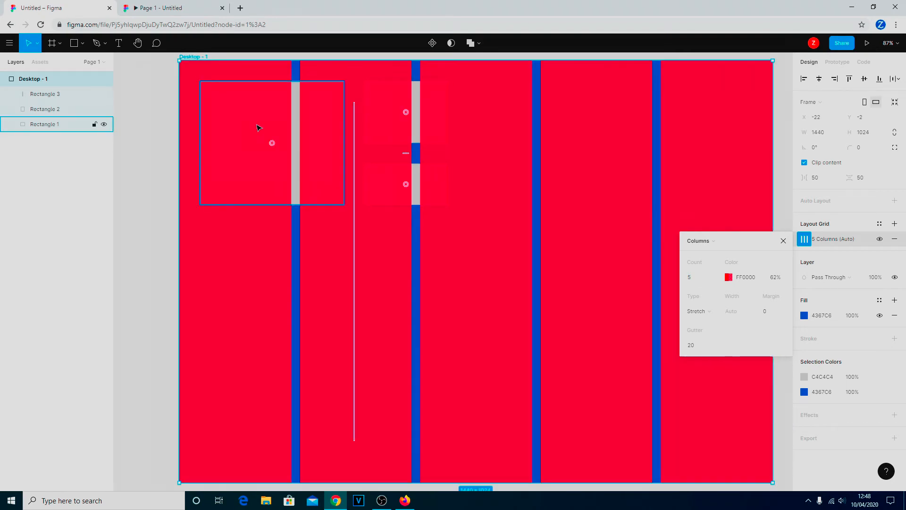
key("ctrl+z")
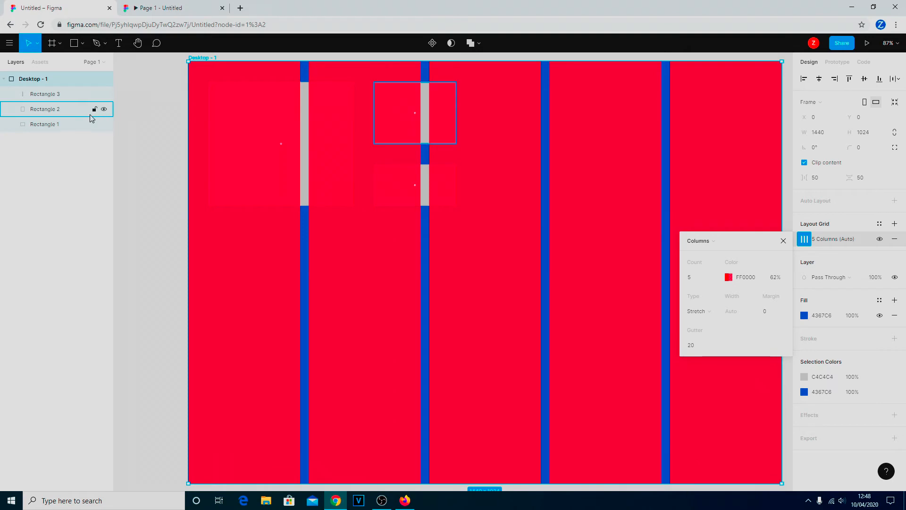
left_click(51, 96)
- Fit Rectangle 1 to the first column at 272×285, X 0, Y 391, then select Desktop - 1
left_click(273, 141)
left_click_drag(274, 140, 251, 279)
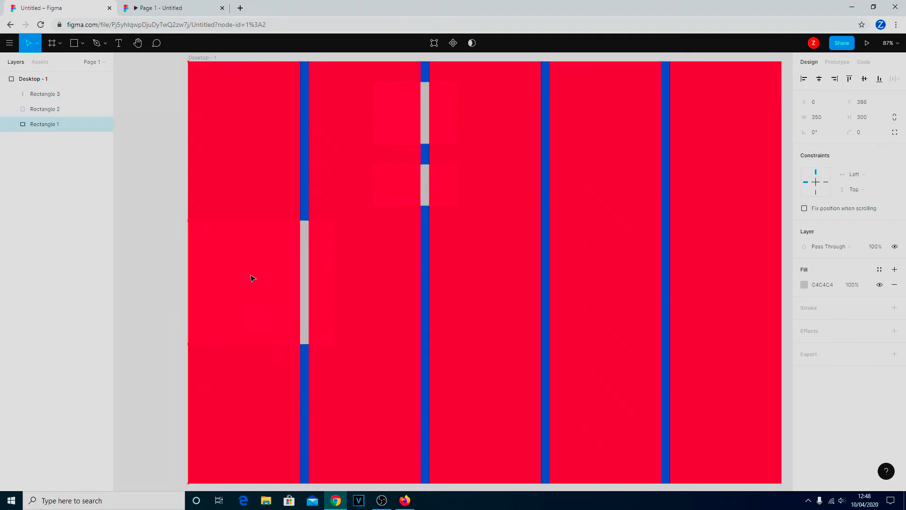
left_click_drag(331, 344, 421, 340)
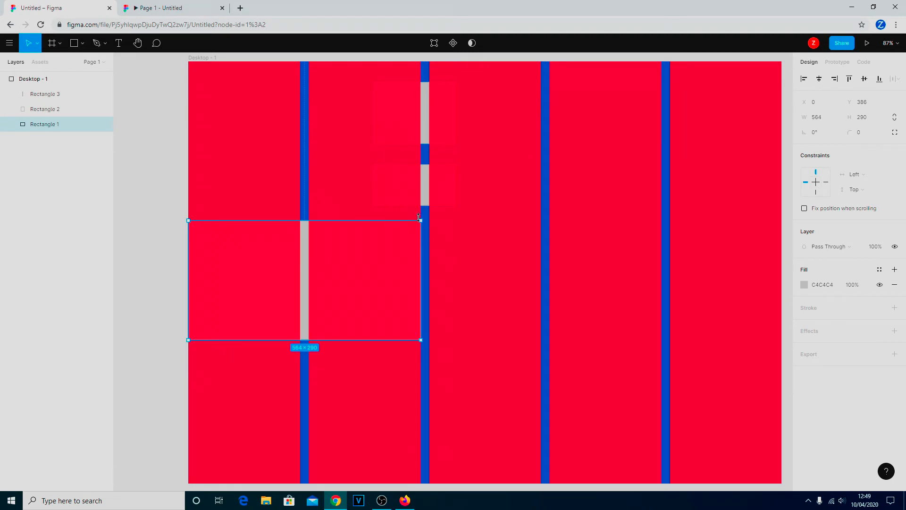
left_click_drag(421, 220, 300, 222)
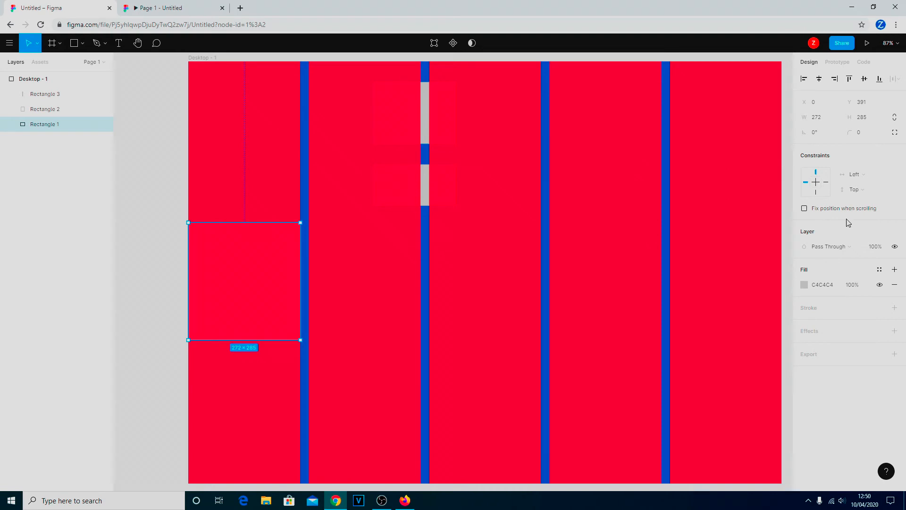
left_click(55, 84)
- Set the Desktop - 1 column grid Count to 6
left_click(805, 224)
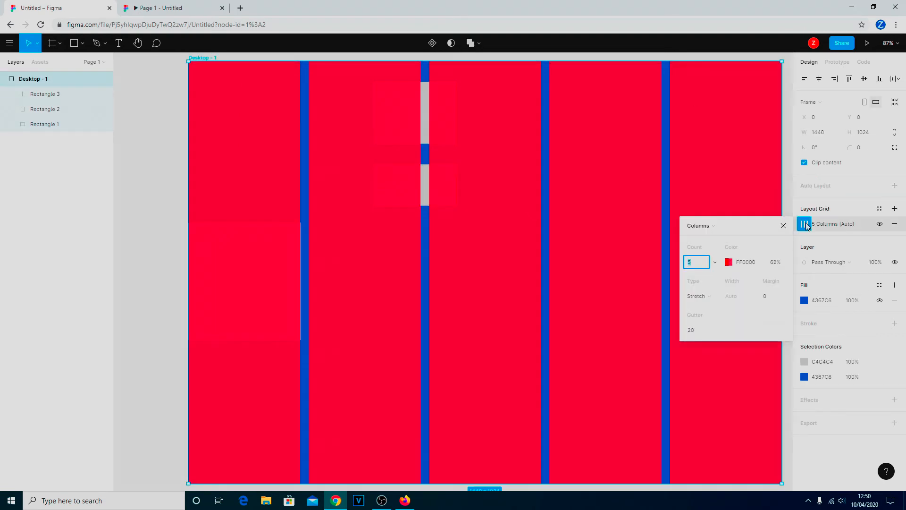
left_click(716, 262)
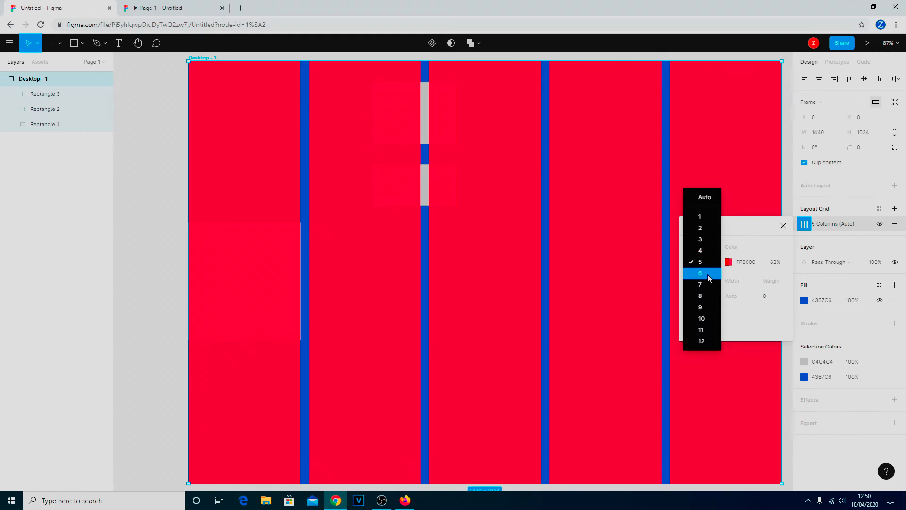
left_click(709, 279)
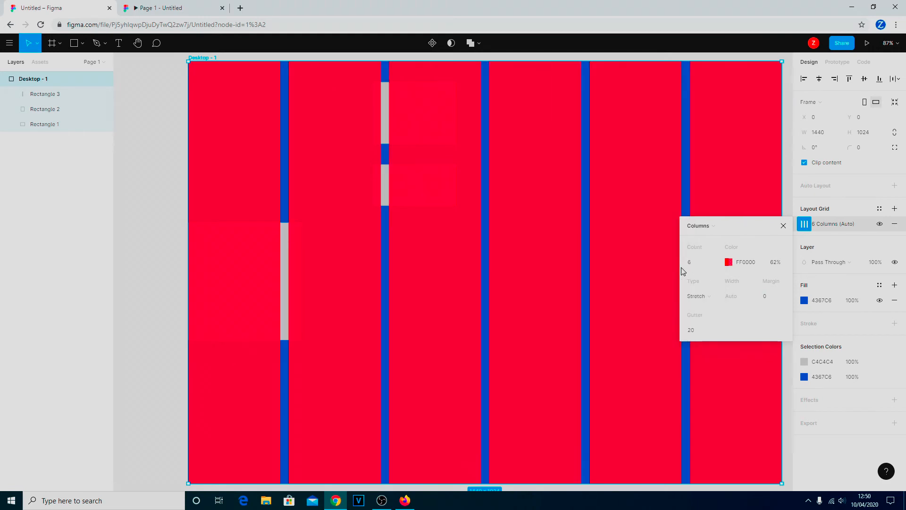
left_click(784, 226)
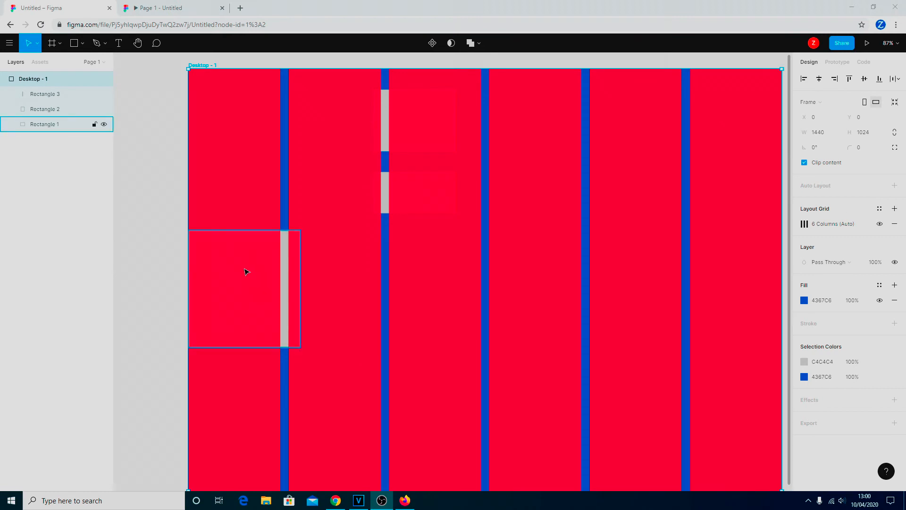
- Narrow Rectangle 1 to 223×288 and snap Rectangles 3, 2 and 1 to the columns, Rectangle 1 at X 0, Y 44
left_click(262, 285)
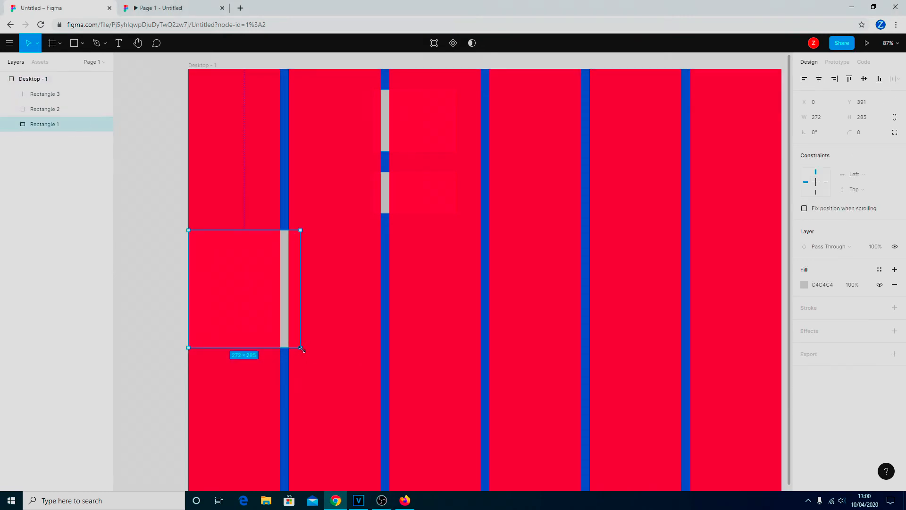
left_click_drag(302, 348, 279, 350)
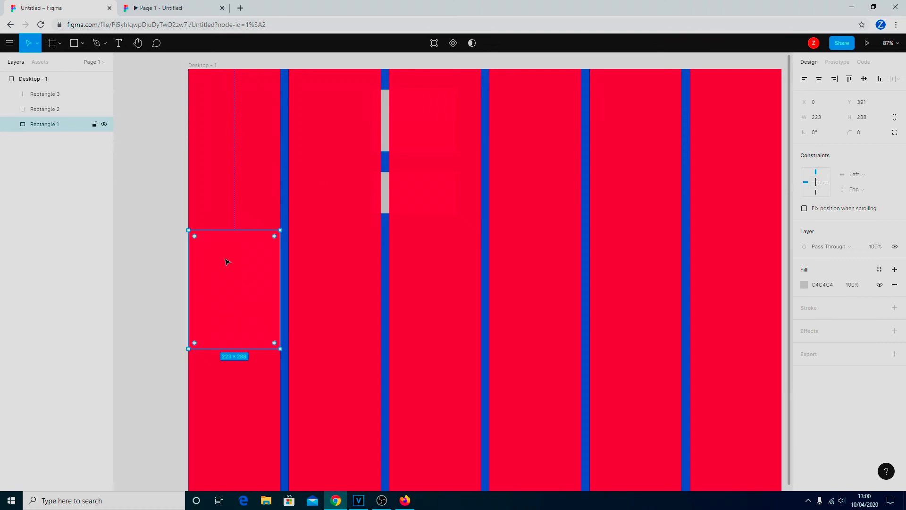
left_click_drag(416, 199, 581, 211)
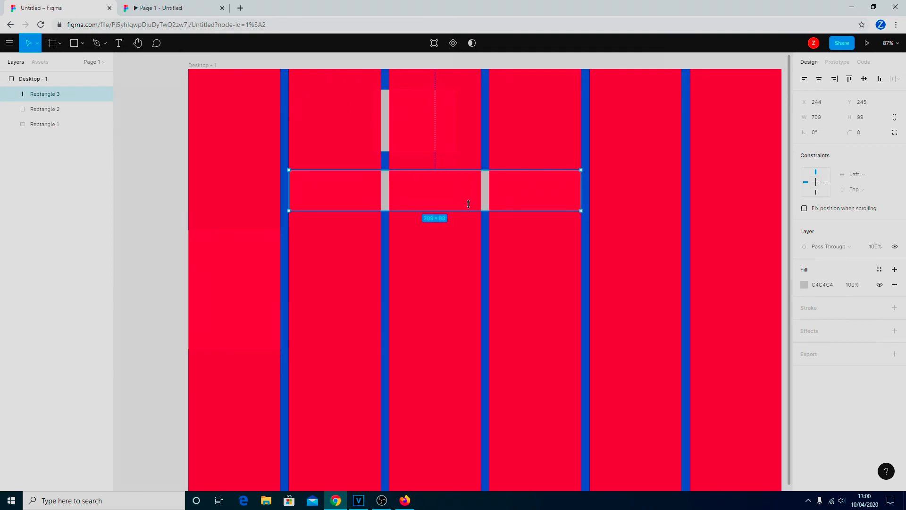
left_click(407, 136)
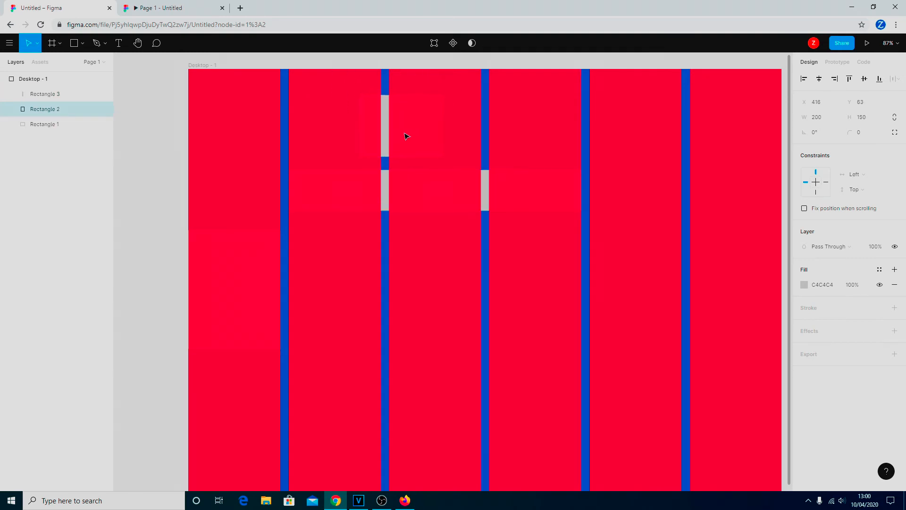
left_click_drag(407, 136, 395, 142)
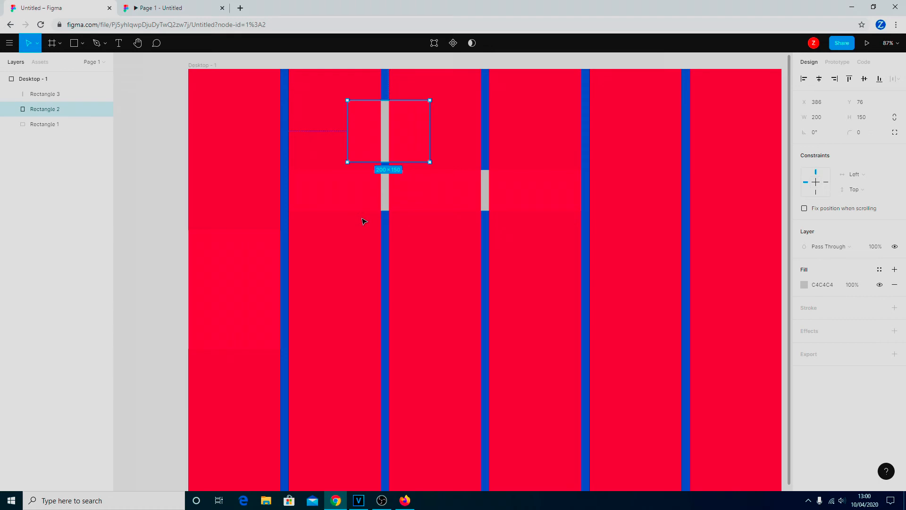
left_click(227, 237)
left_click_drag(227, 236, 222, 136)
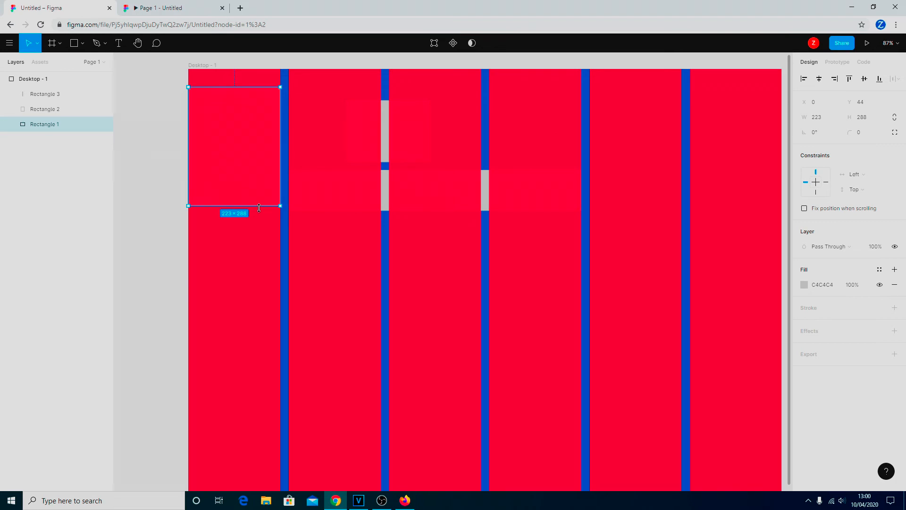
- Drag Rectangle 1's bottom edge up to make it 223×144
left_click_drag(259, 207, 258, 146)
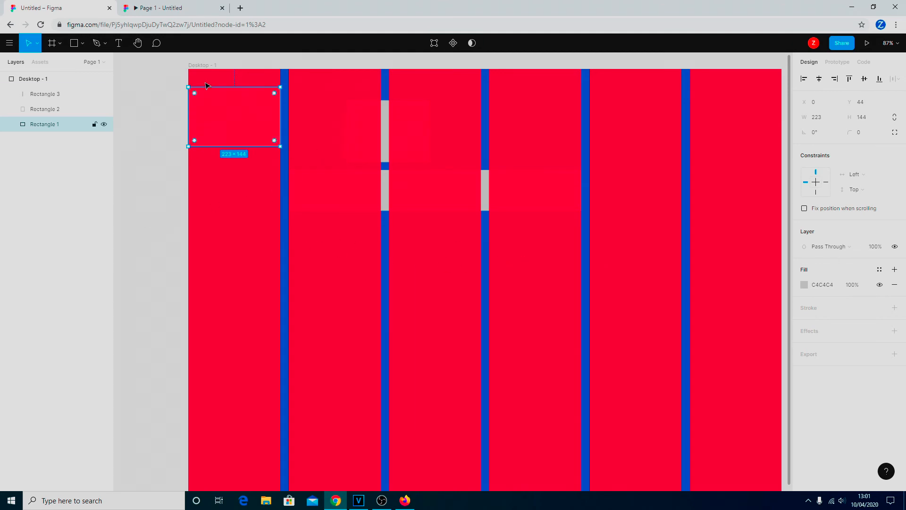
- Add a new Page 2 to the file and open it
left_click(103, 62)
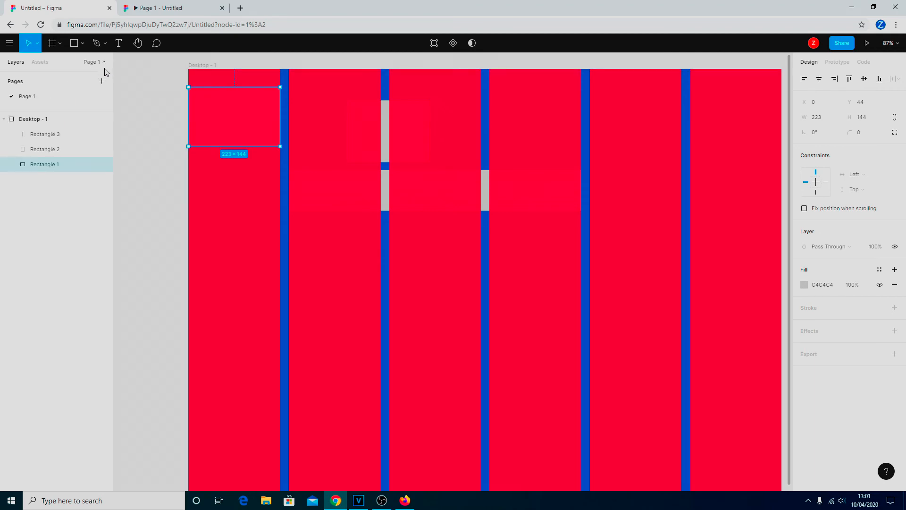
left_click(104, 84)
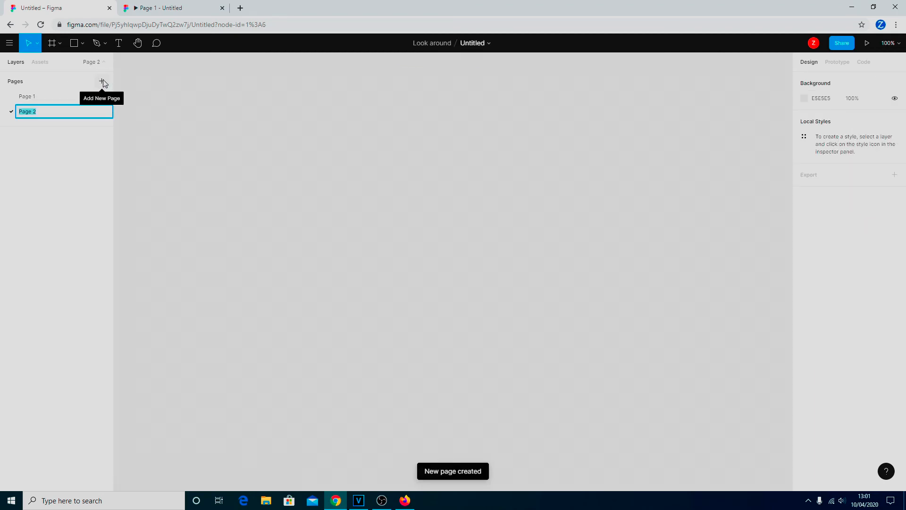
left_click(42, 97)
left_click(37, 113)
left_click(38, 99)
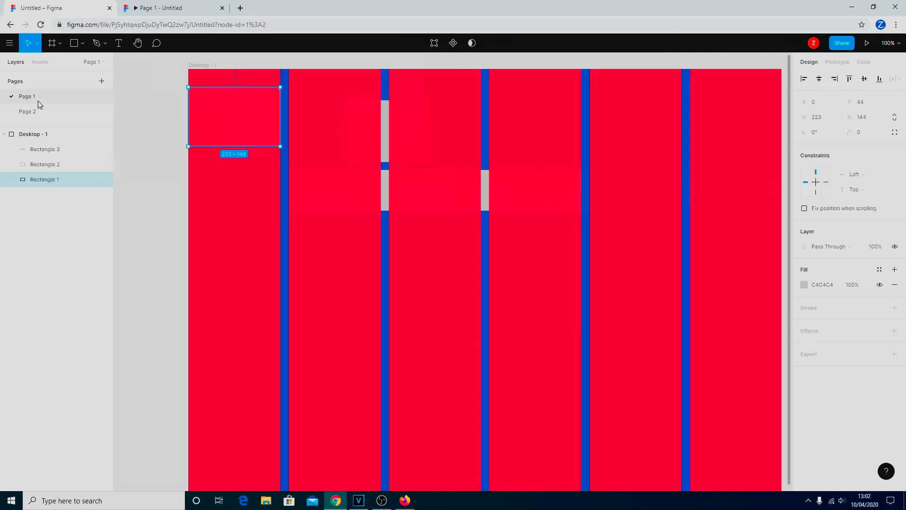
left_click(37, 112)
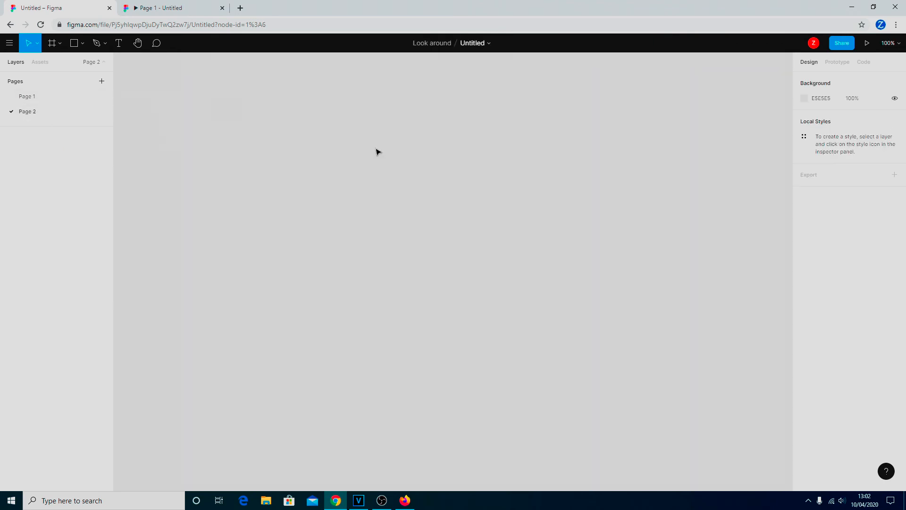
- Add a 1440×1024 Desktop frame to Page 2 positioned at X 0, Y 0
left_click(52, 44)
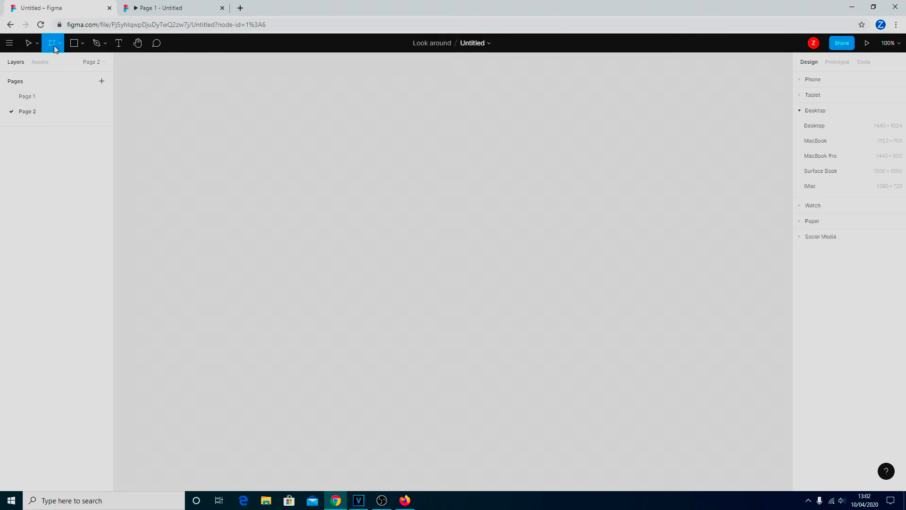
left_click(808, 126)
left_click(827, 119)
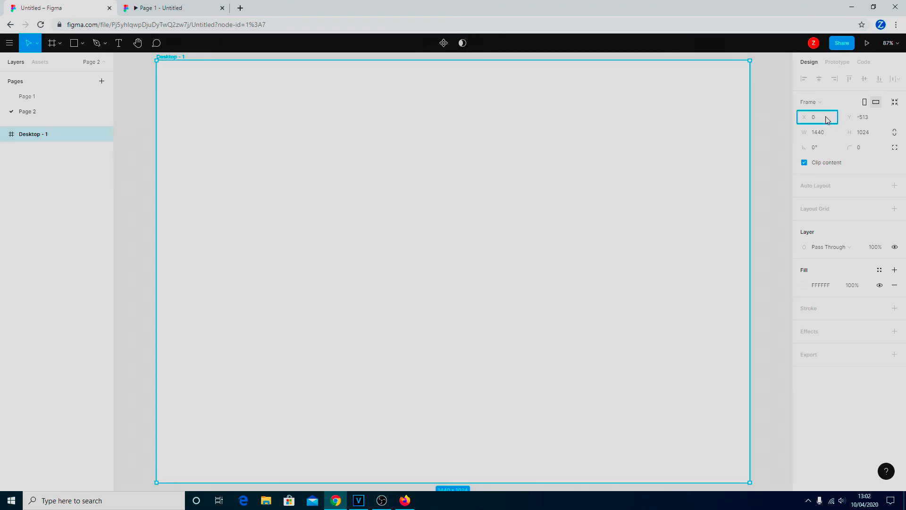
key("Tab")
type("0")
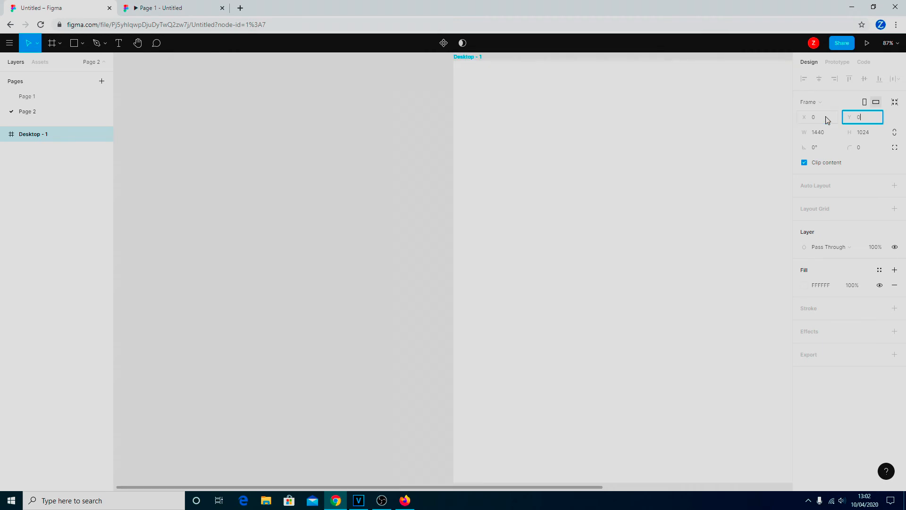
key("Return")
scroll(533, 189, "down", 1)
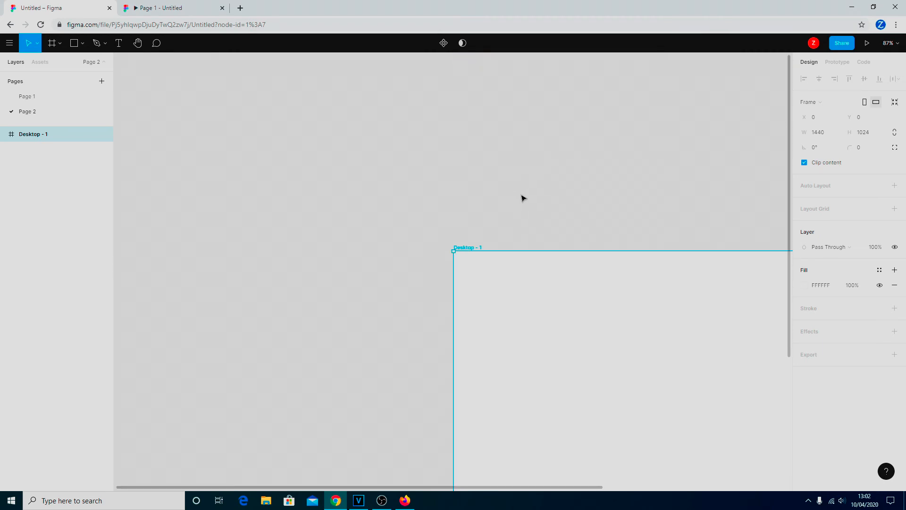
scroll(359, 402, "down", 4)
left_click_drag(375, 488, 607, 495)
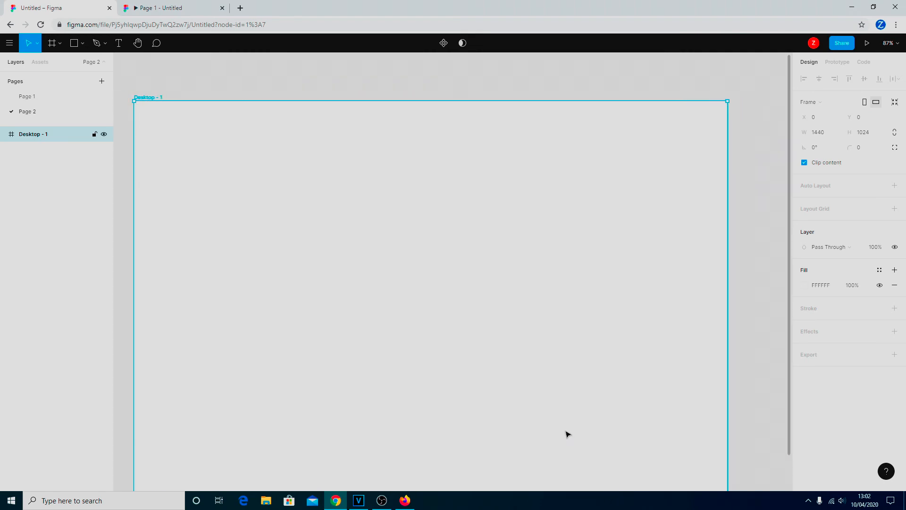
- Rename Page 1 to 'home', fixing the 'homw' typo, and delete Rectangle 1 from its frame
left_click(37, 96)
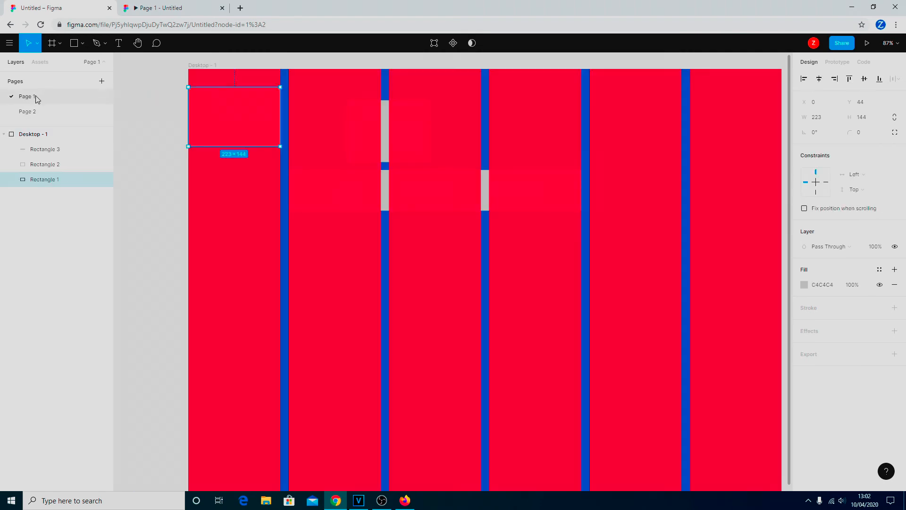
right_click(32, 97)
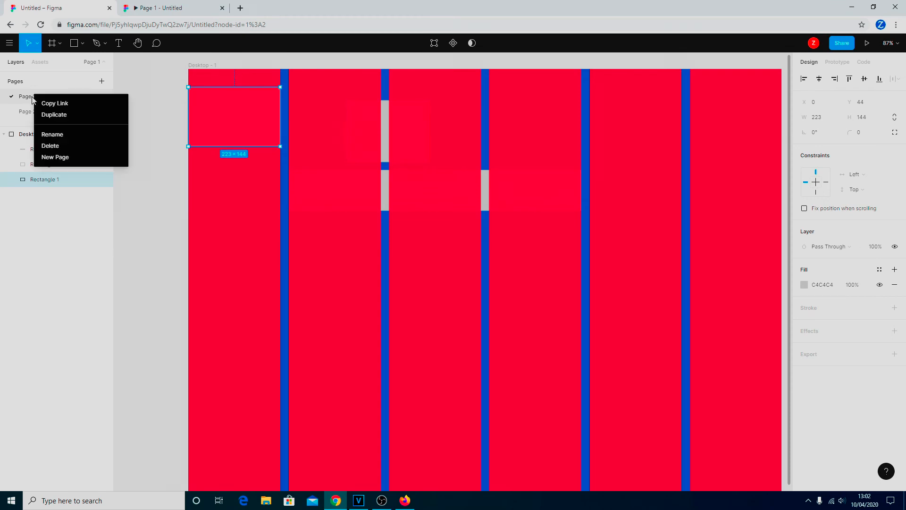
left_click(57, 134)
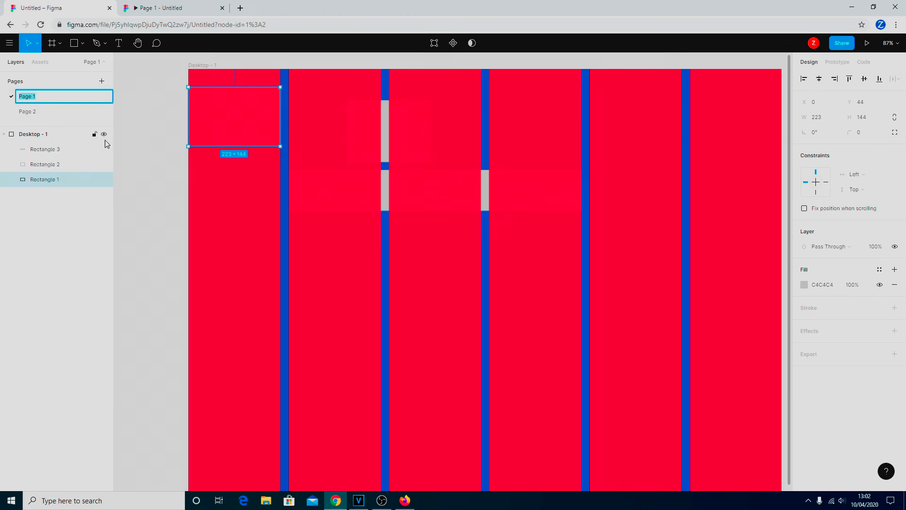
type("homw")
key("Return")
key("BackSpace")
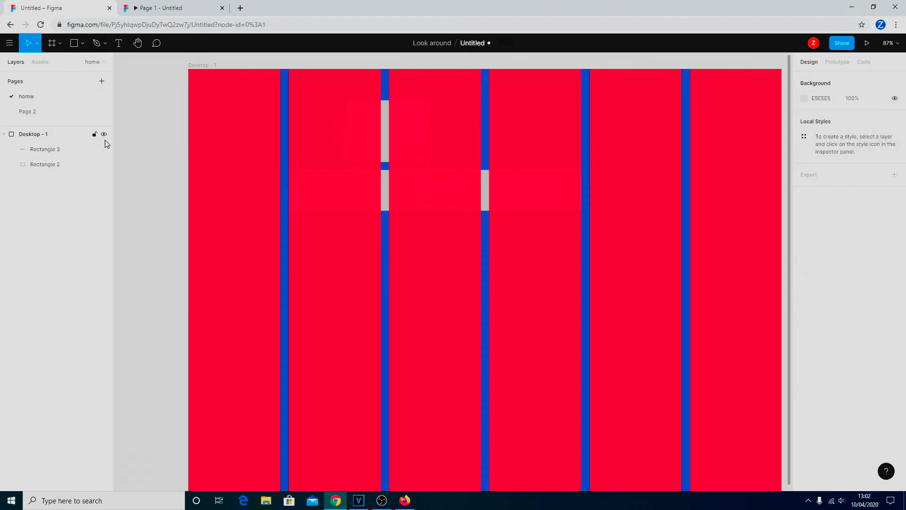
right_click(40, 99)
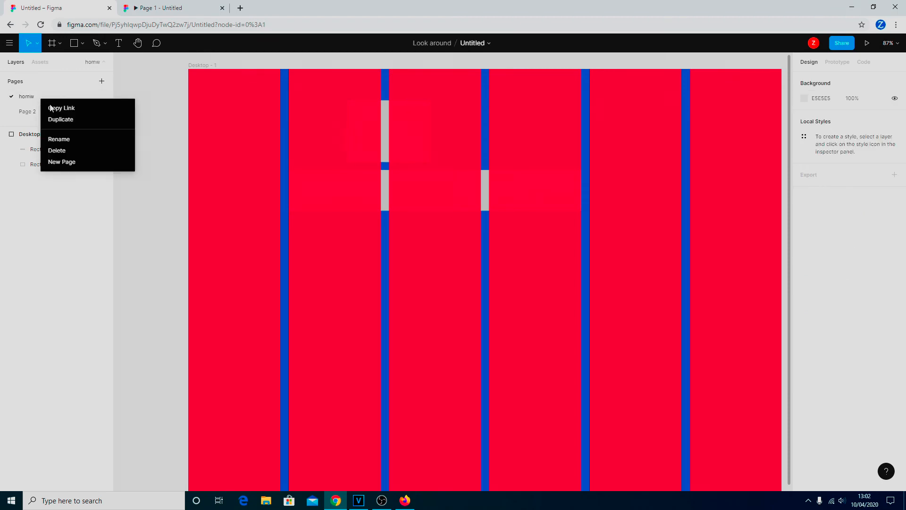
left_click(72, 140)
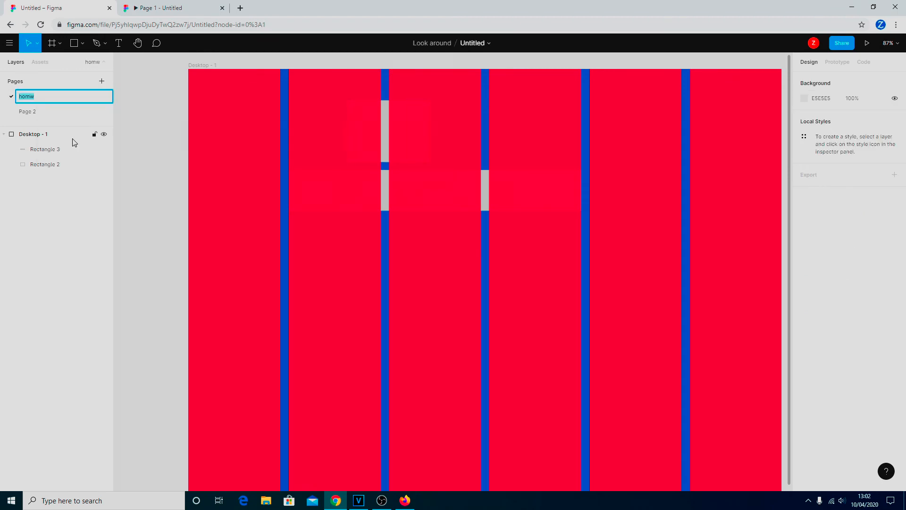
left_click(49, 98)
left_click(42, 113)
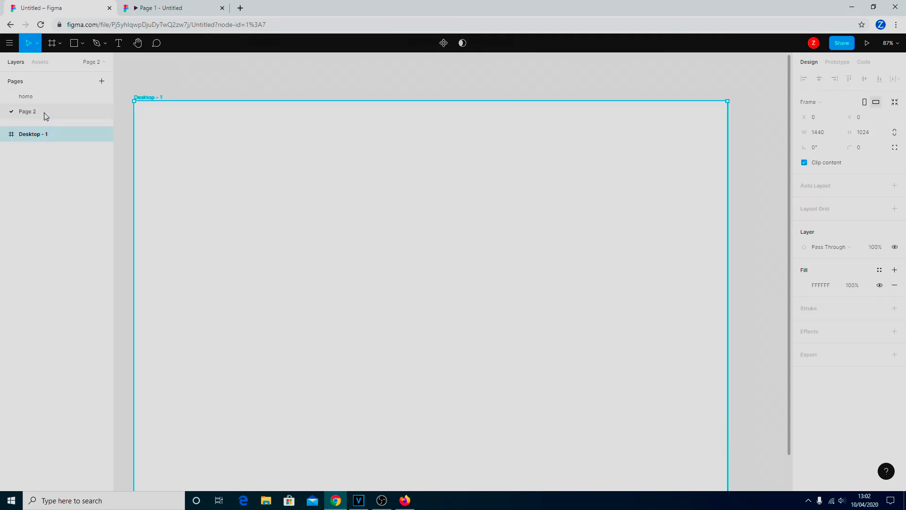
- Rename Page 2 to 'about me'
right_click(45, 117)
left_click(74, 152)
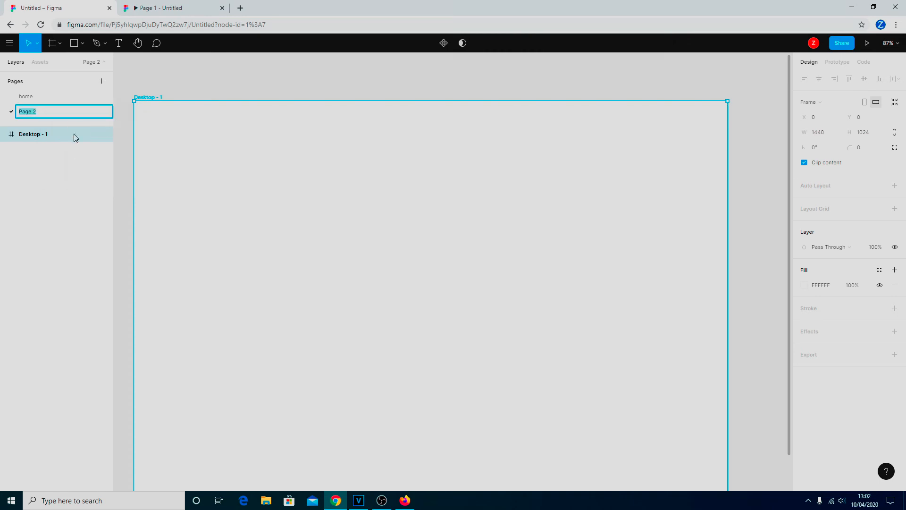
type("about me")
key("Return")
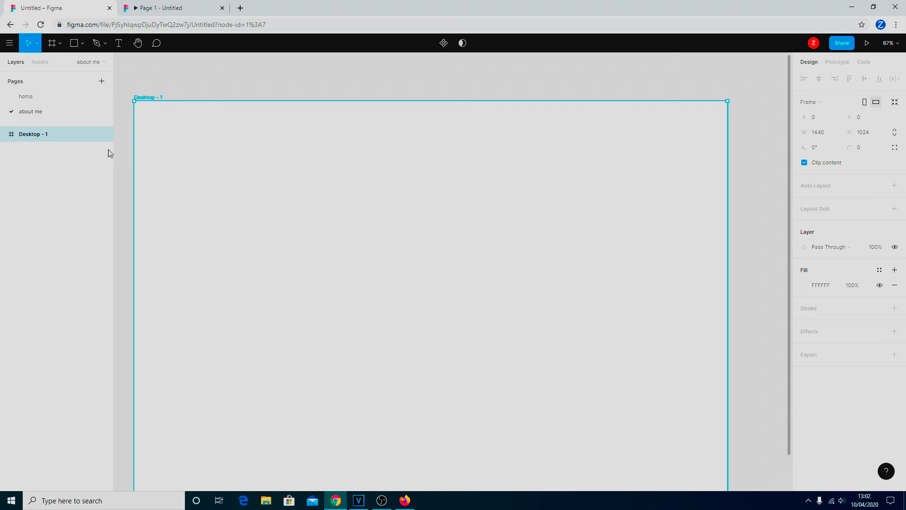
- Switch between the home and about me pages, then select Desktop - 1 on home
left_click(44, 94)
left_click(39, 112)
left_click(38, 97)
left_click(37, 109)
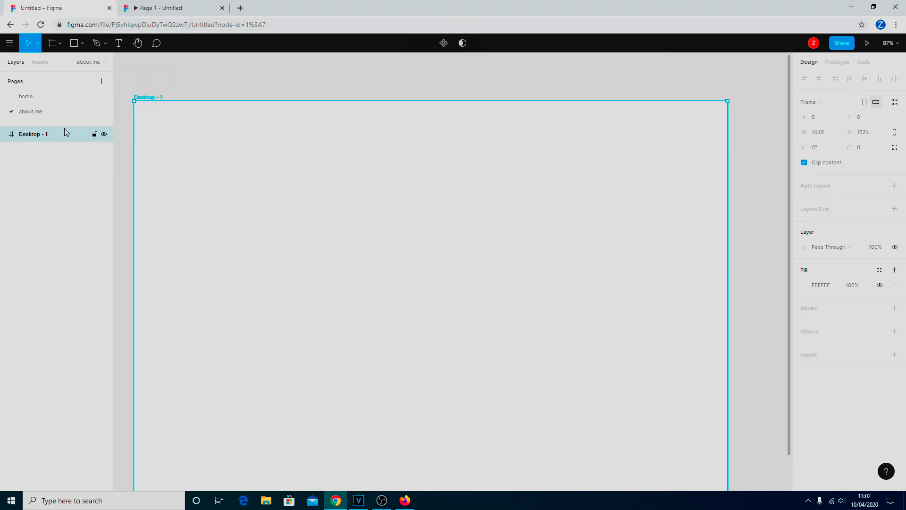
left_click(27, 97)
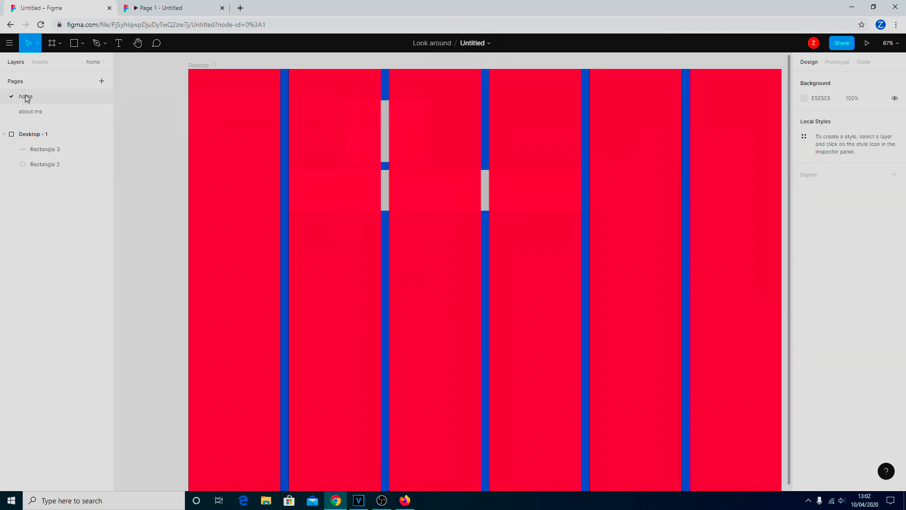
left_click(41, 135)
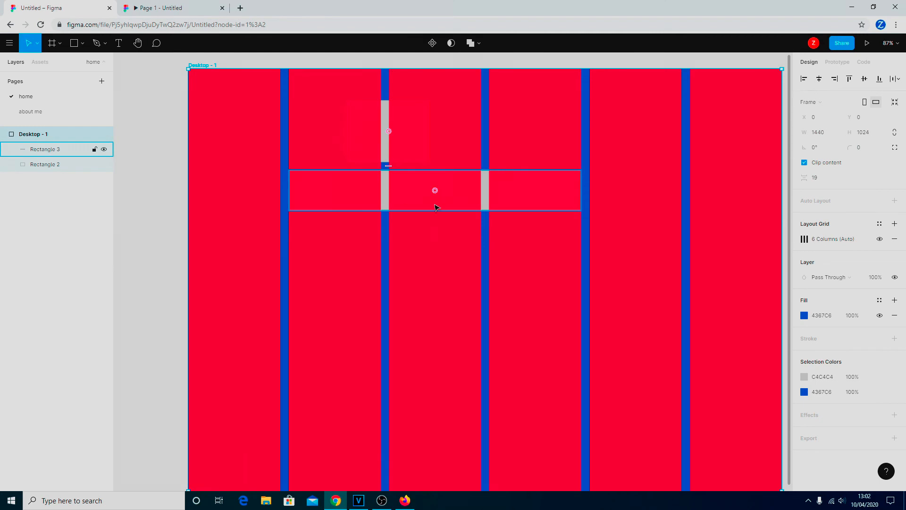
scroll(439, 210, "down", 2)
scroll(453, 212, "up", 3)
- Create a 768×1024 iPad mini frame from the Tablet presets and drag it beside Desktop - 1
scroll(486, 205, "up", 3)
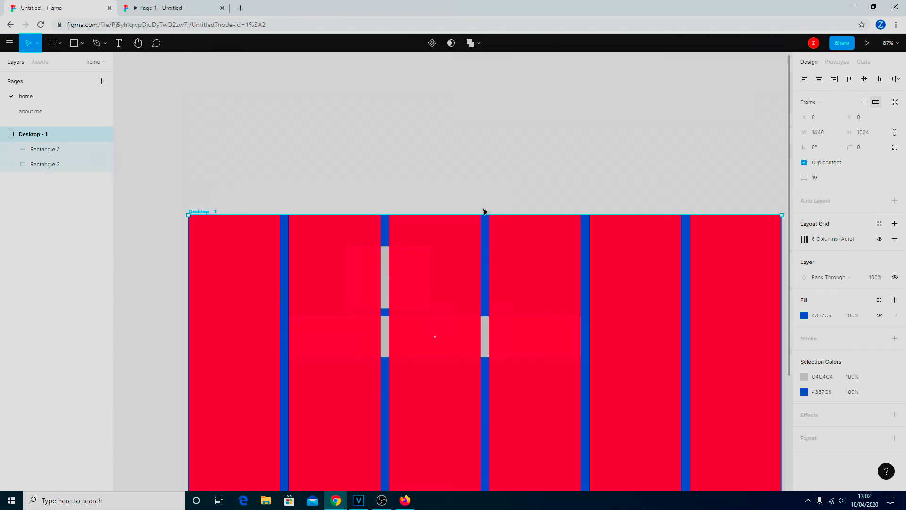
scroll(382, 166, "down", 1)
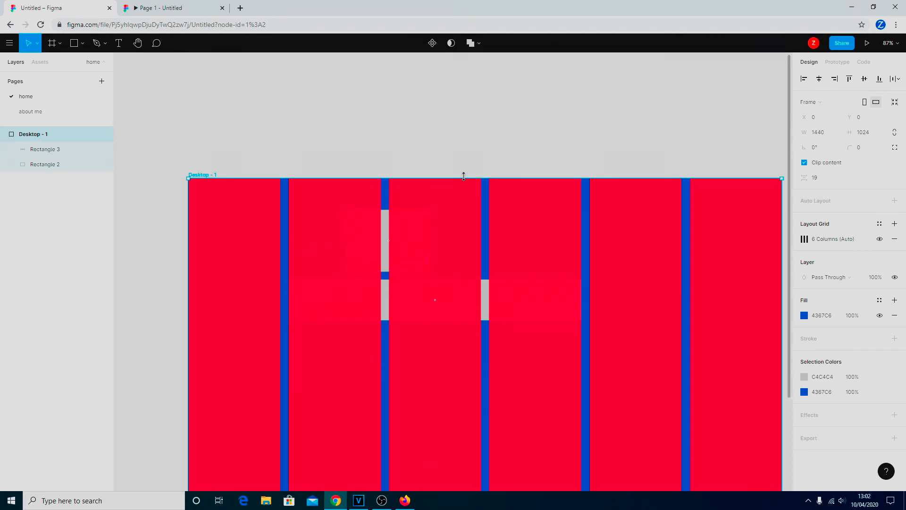
scroll(461, 174, "down", 3)
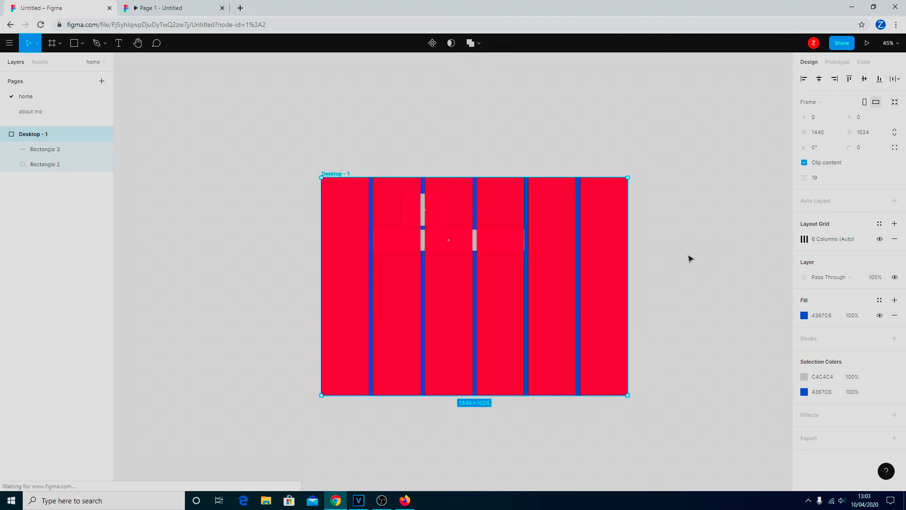
left_click(636, 281)
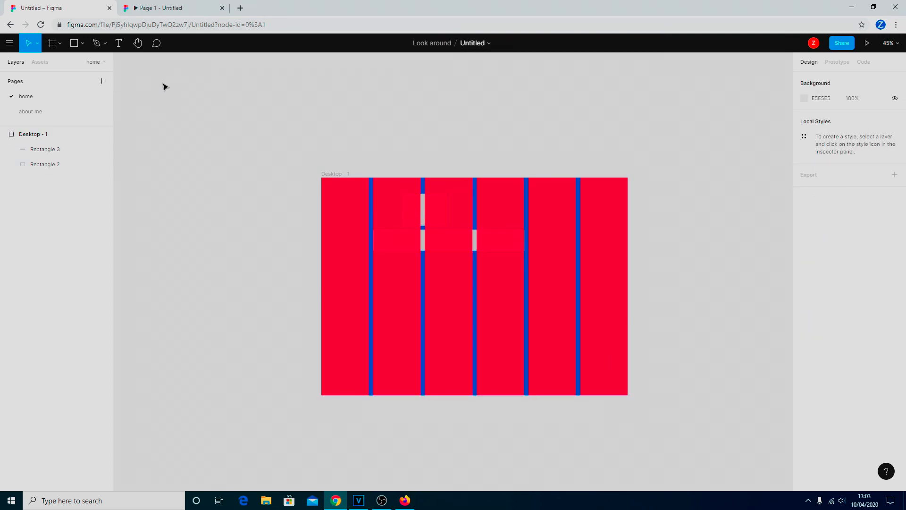
left_click(60, 45)
left_click(56, 61)
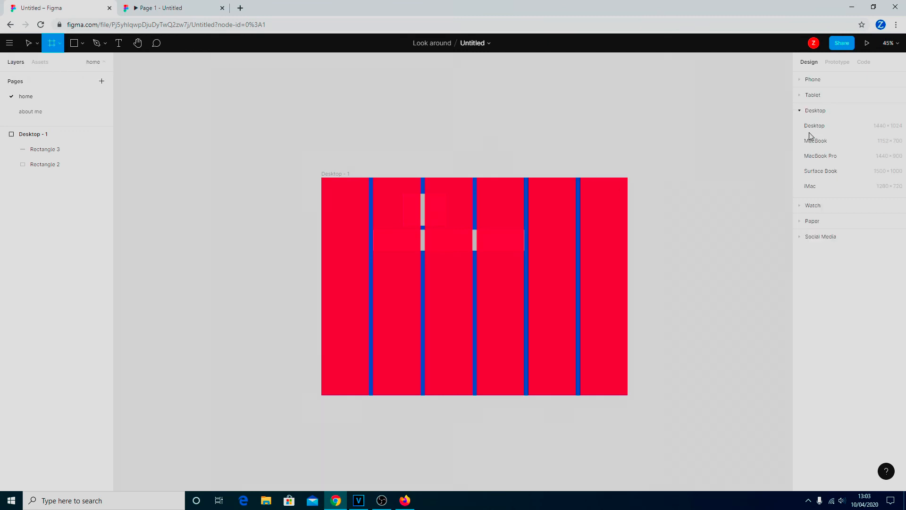
left_click(803, 97)
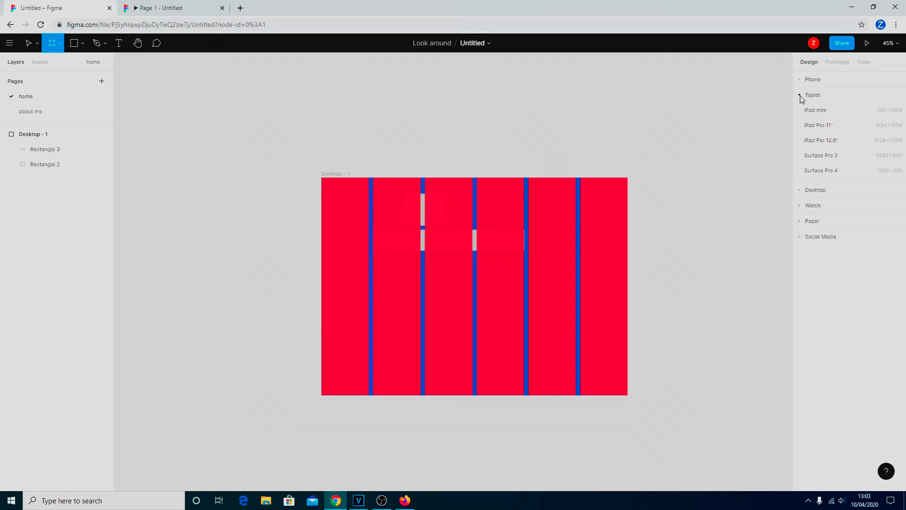
left_click(823, 111)
mouse_move(703, 237)
left_mouse_down()
mouse_move(702, 255)
mouse_move(708, 249)
left_mouse_up()
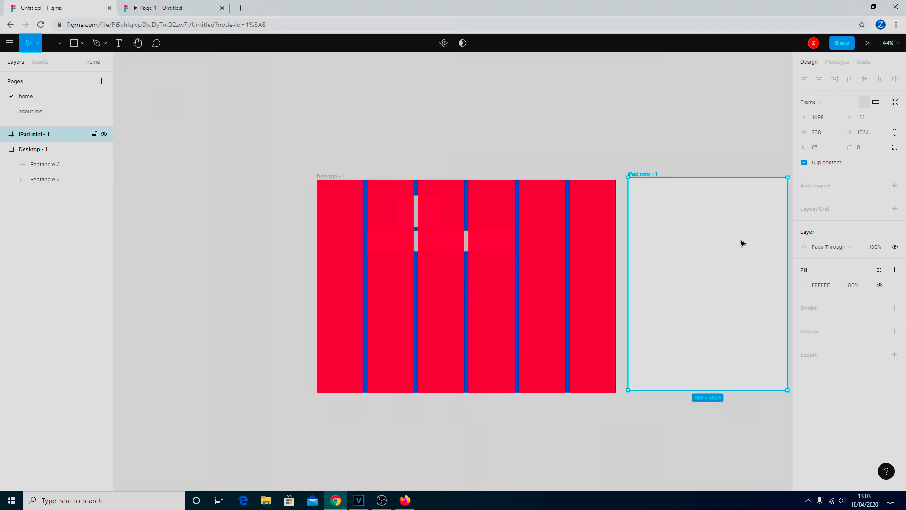
- Set the iPad mini - 1 frame's Y to 0, level with Desktop - 1, then reselect it
left_click(869, 121)
type("0")
key("Return")
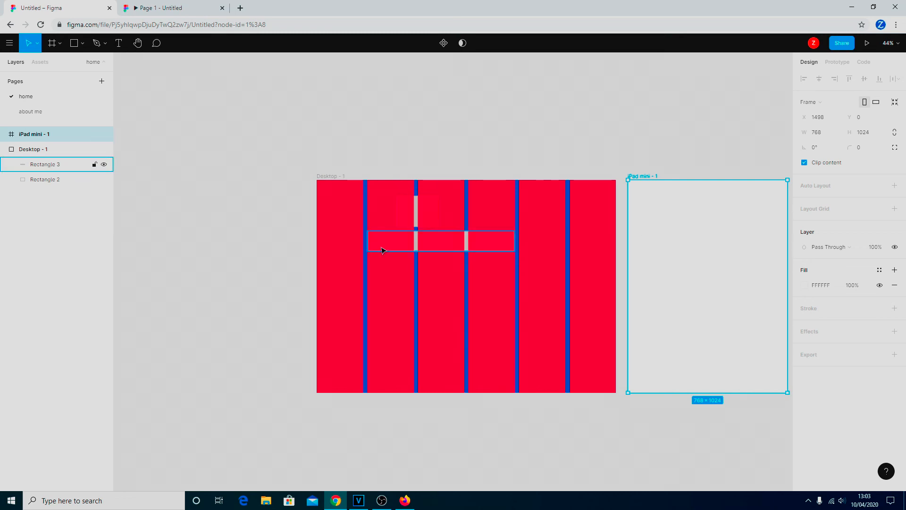
key("Escape")
left_click(703, 248)
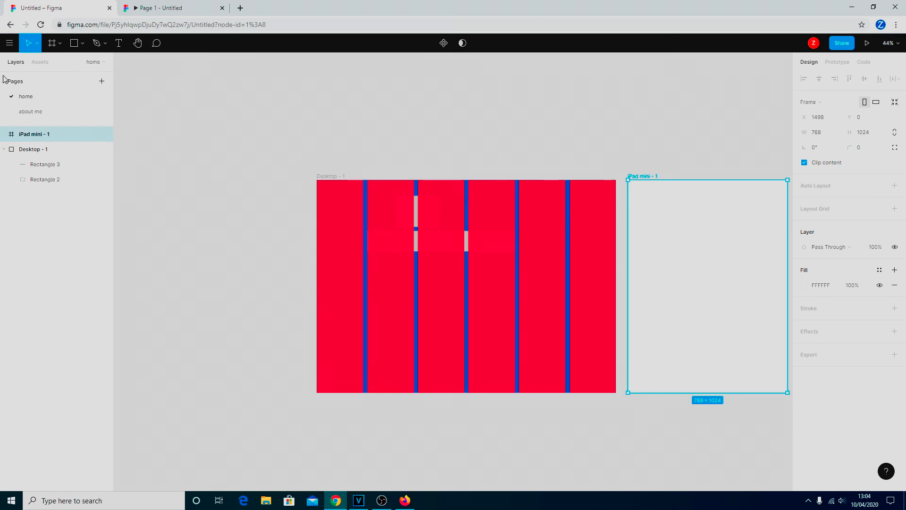
- Draw a large grey rectangle to the left of Desktop - 1
left_click(82, 43)
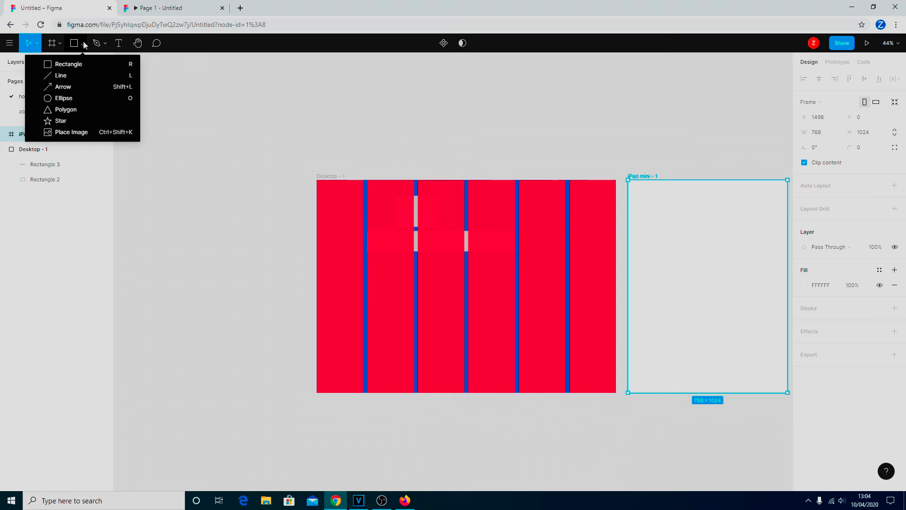
left_click(66, 64)
left_click_drag(143, 170, 306, 392)
- Draw a smaller rectangle inside it, fill it red (D72020), and move it up
left_click(81, 44)
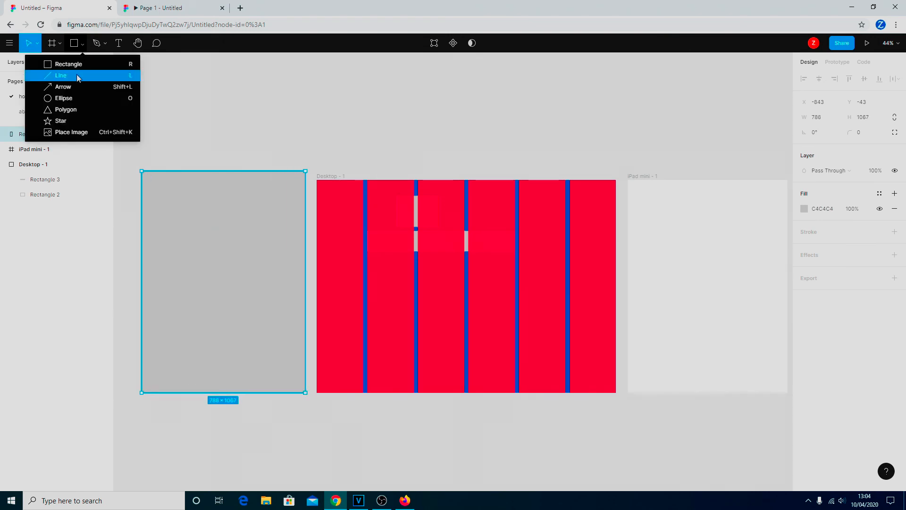
left_click(76, 65)
left_click_drag(177, 218, 262, 286)
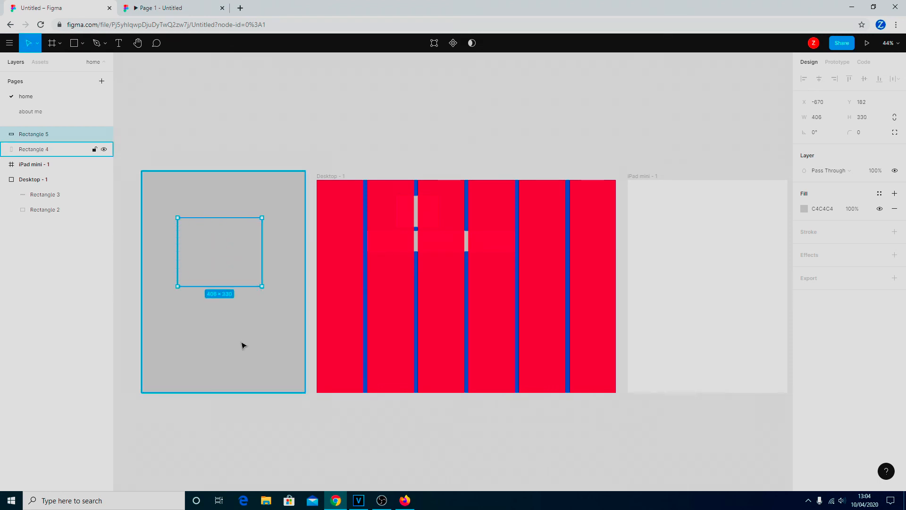
left_click(804, 209)
left_click(776, 238)
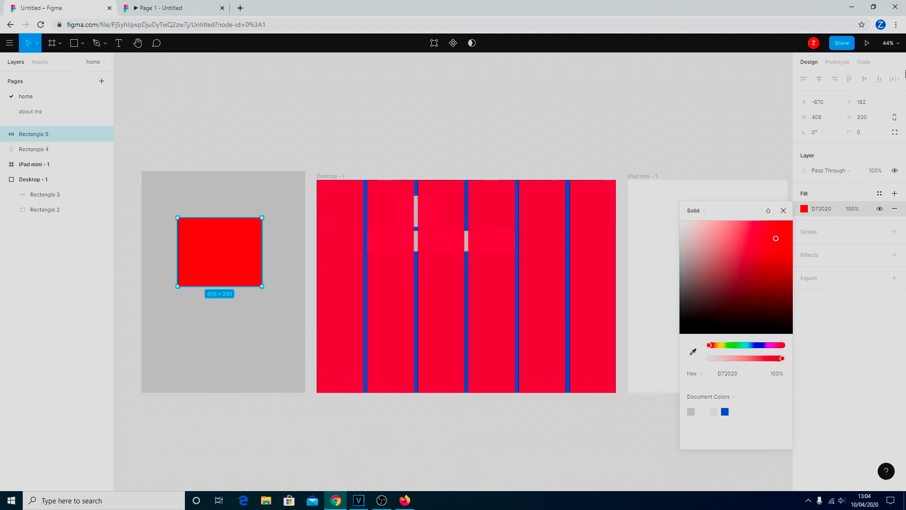
mouse_move(221, 256)
mouse_move(222, 234)
left_mouse_down()
mouse_move(220, 247)
mouse_move(218, 222)
left_mouse_up()
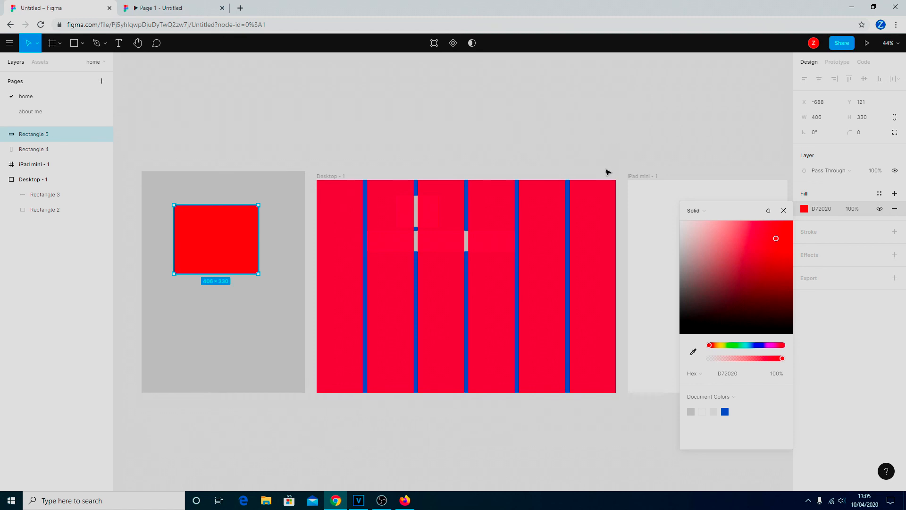
left_click(279, 215)
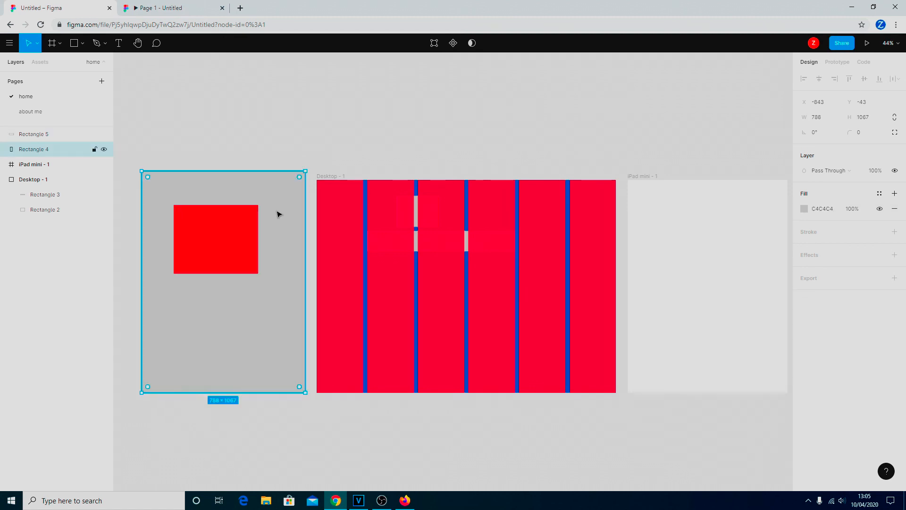
- Delete the grey and red rectangles and move the iPad mini frame left of Desktop - 1
key("Delete")
left_click(251, 242)
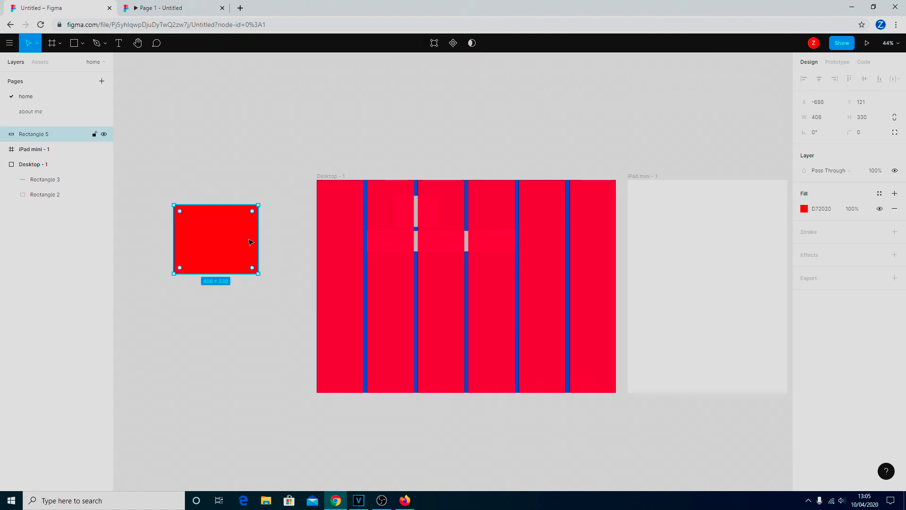
key("Delete")
left_click(727, 225)
left_click_drag(727, 225, 243, 222)
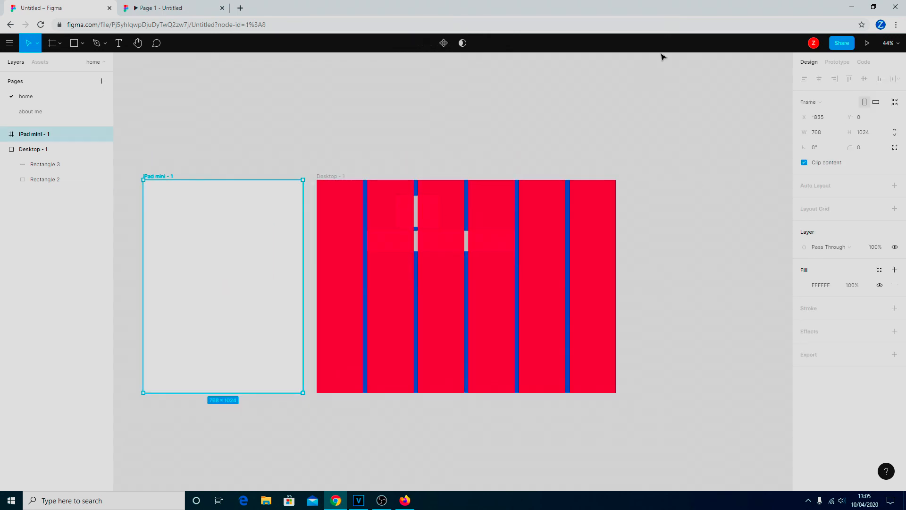
- Draw a grey 423×375 rectangle inside the iPad mini frame
left_click(82, 43)
left_click(73, 66)
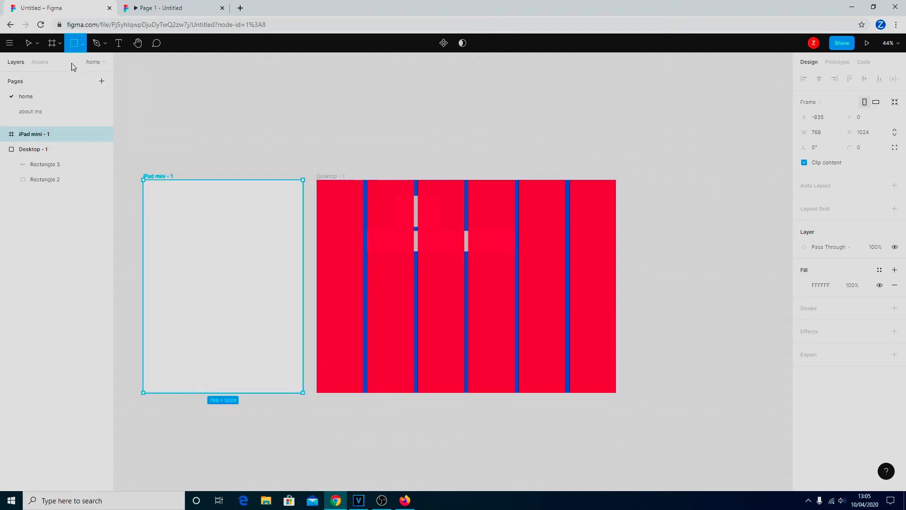
left_click_drag(173, 218, 261, 297)
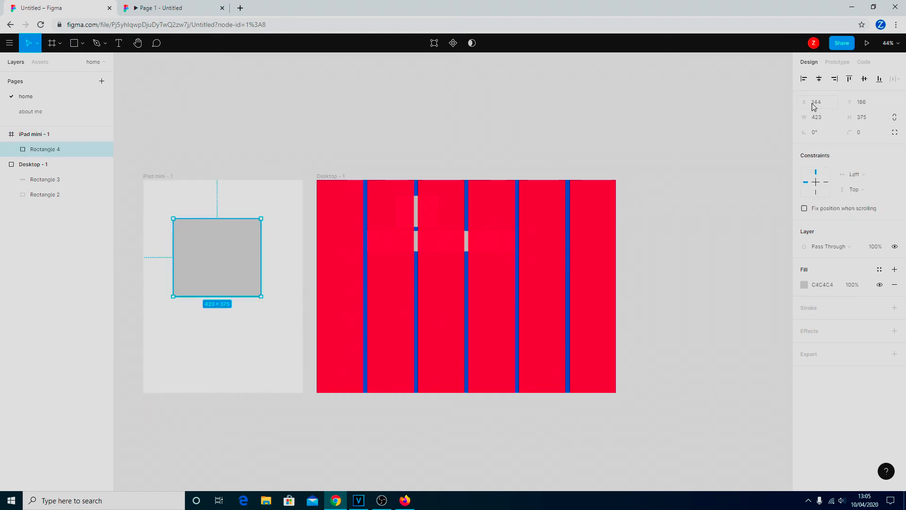
left_click(271, 191)
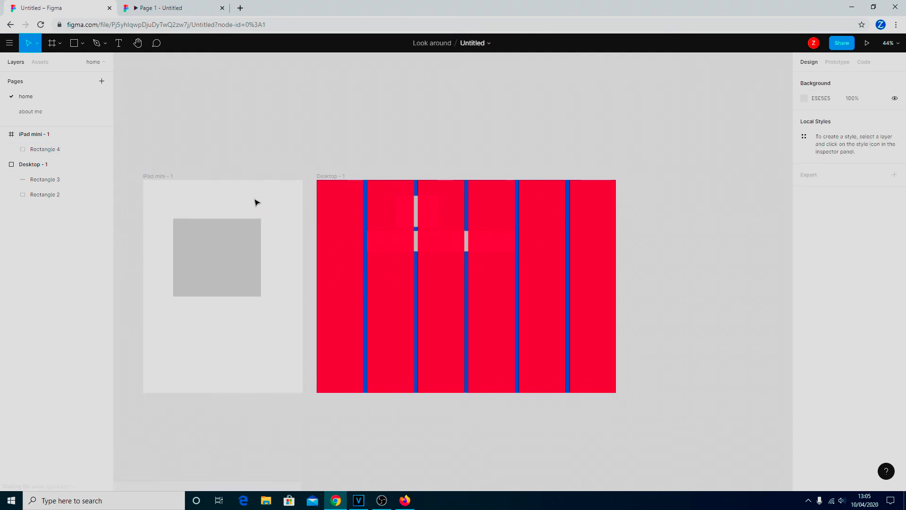
left_click(39, 136)
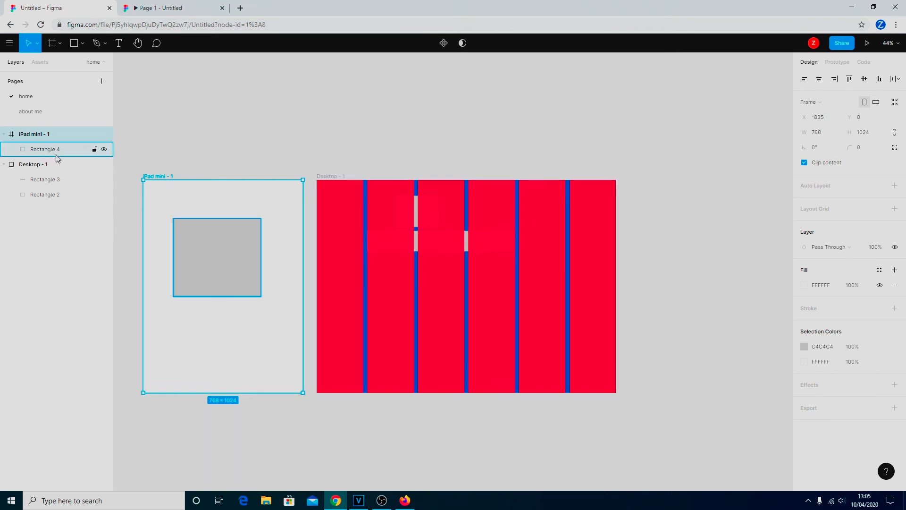
left_click(215, 265)
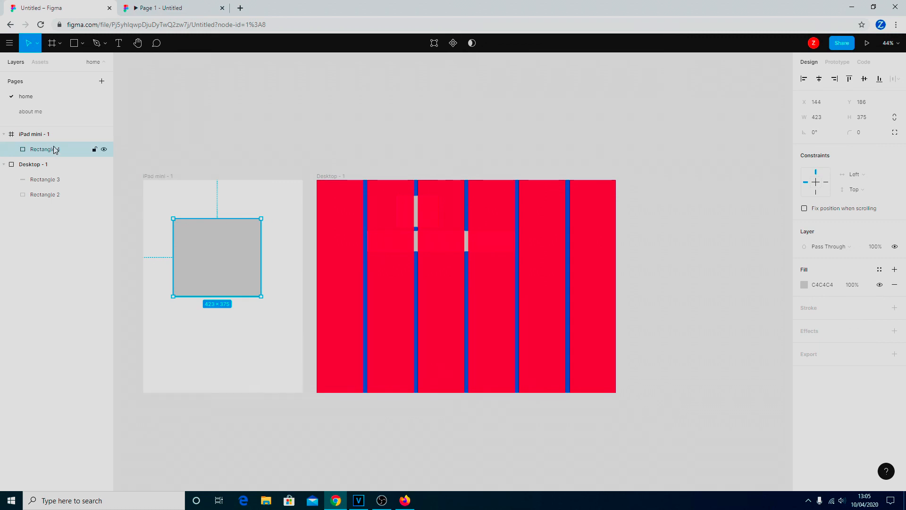
- Move the 709×99 grey bar Rectangle 3 out and back onto Desktop - 1 at X 231, Y 308
left_click(47, 186)
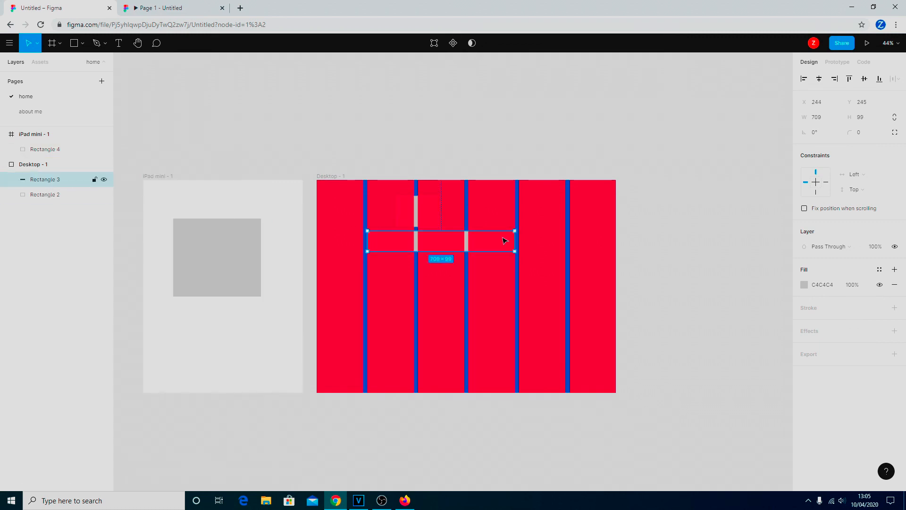
left_click_drag(464, 245, 231, 340)
right_click(231, 340)
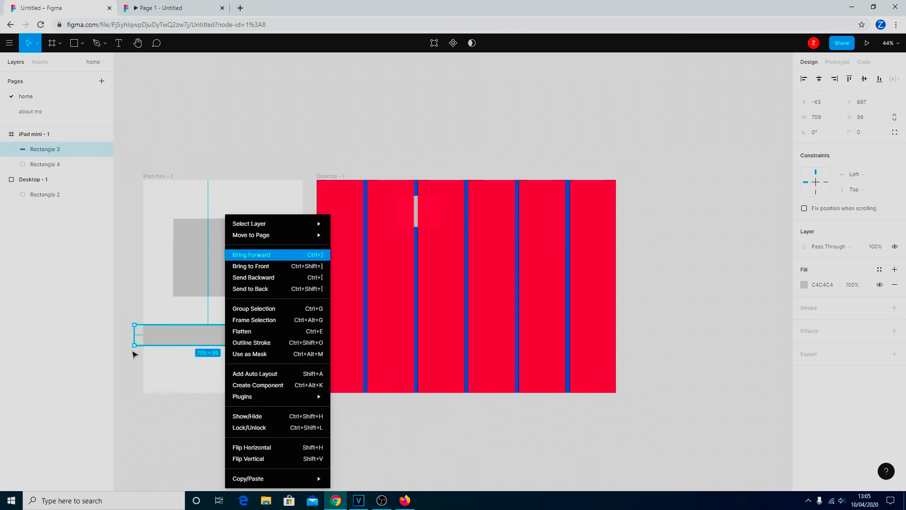
left_click(161, 340)
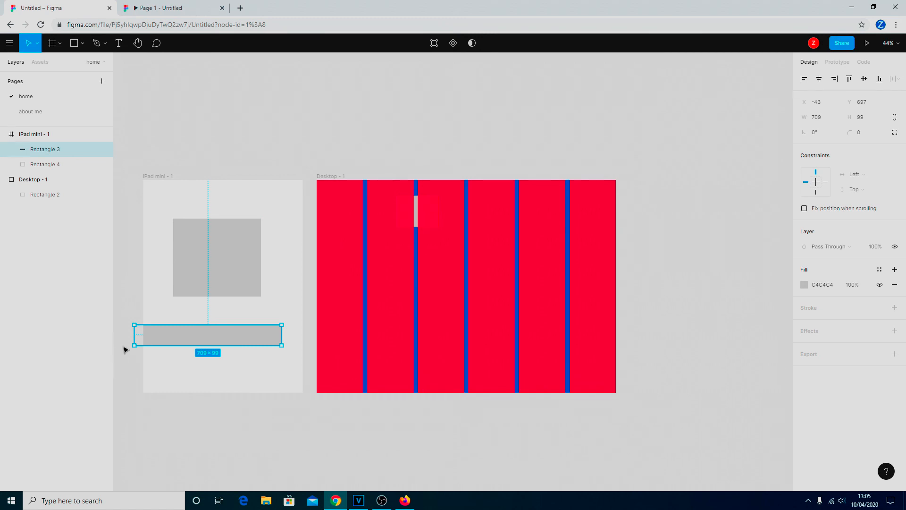
left_click_drag(146, 339, 422, 211)
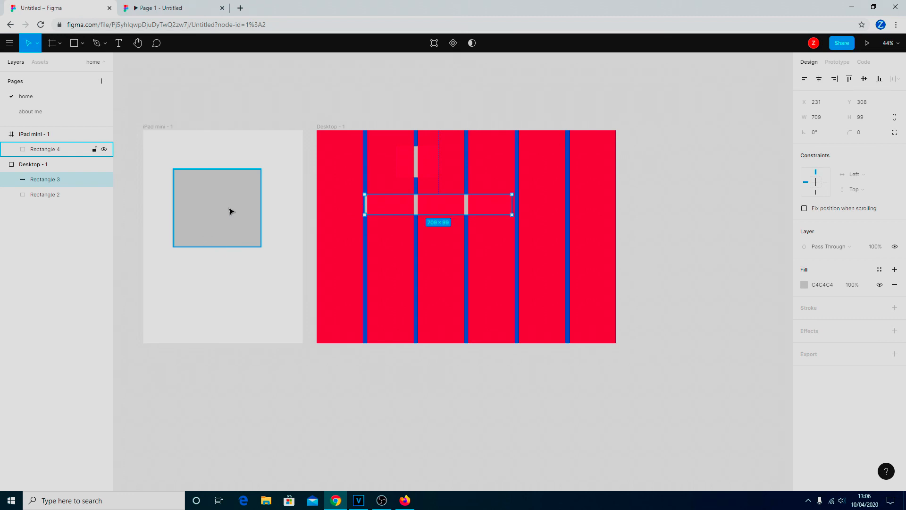
left_click(218, 215)
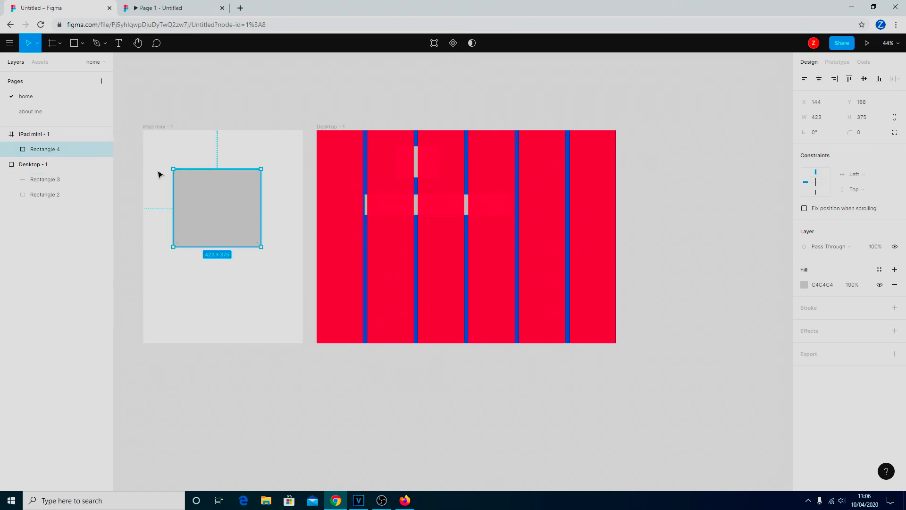
- Select Rectangle 4 inside the iPad mini frame and nudge it slightly right
left_click(33, 136)
left_click(39, 151)
left_click_drag(221, 217, 240, 197)
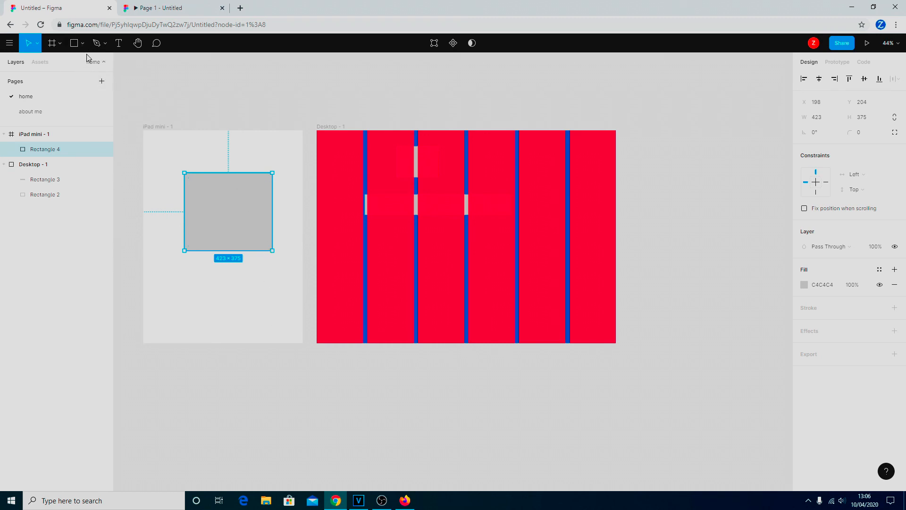
- Draw a test rectangle right of Desktop - 1, then delete it
left_click(74, 43)
left_click_drag(650, 136, 739, 348)
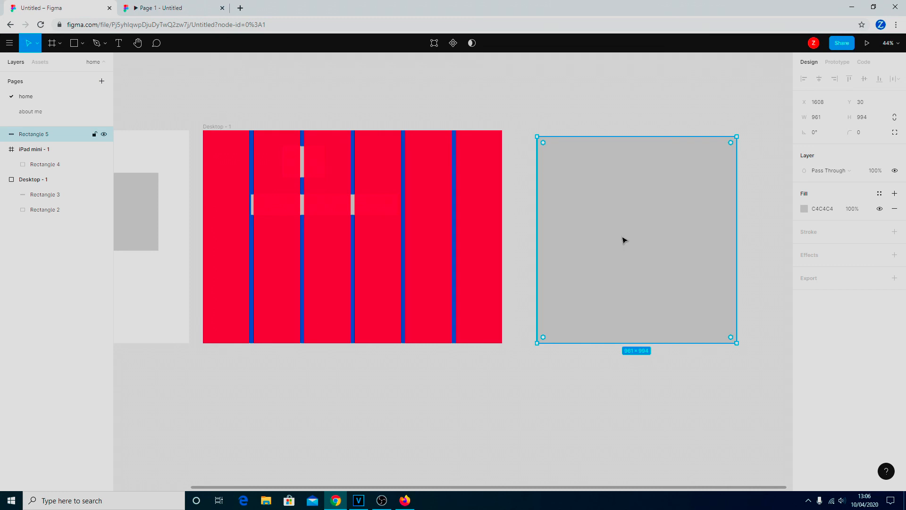
key("Delete")
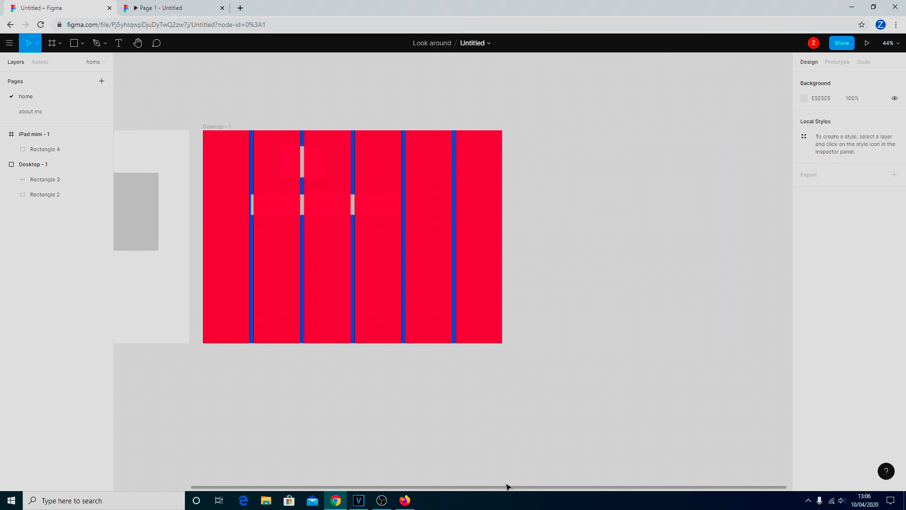
left_click_drag(509, 487, 423, 494)
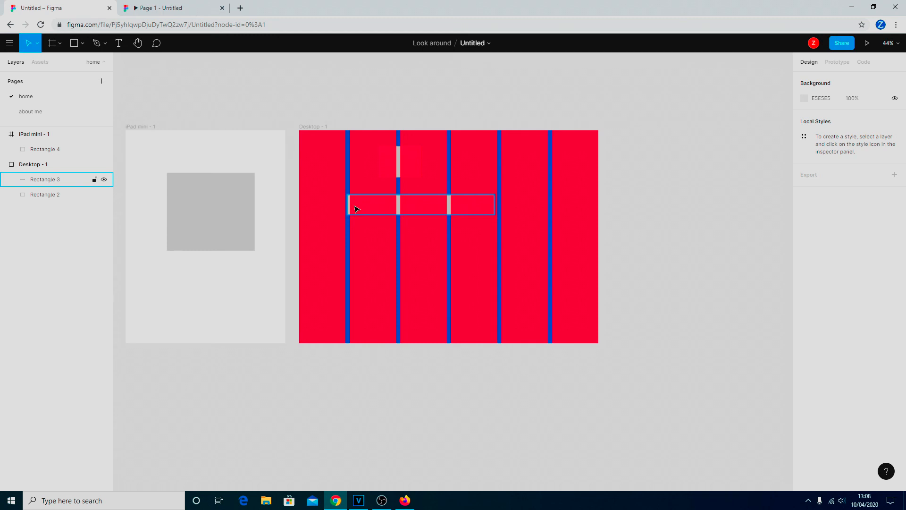
left_click(415, 159)
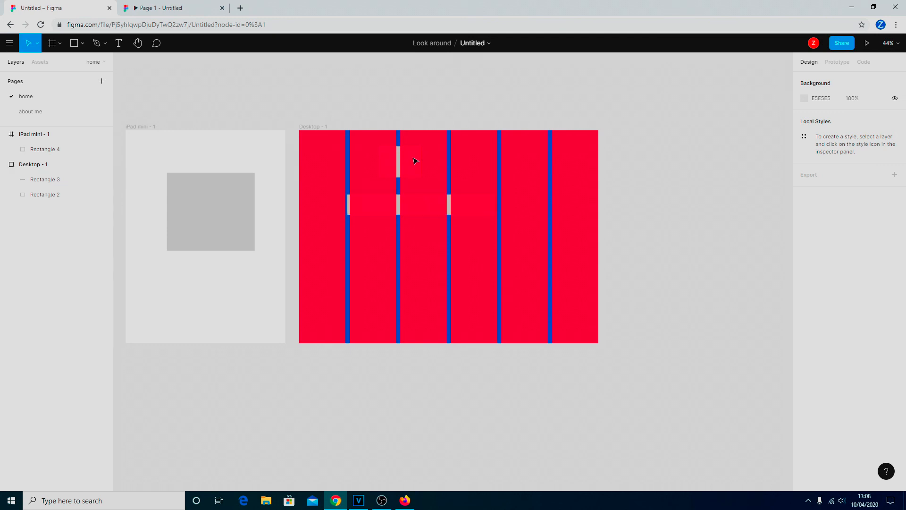